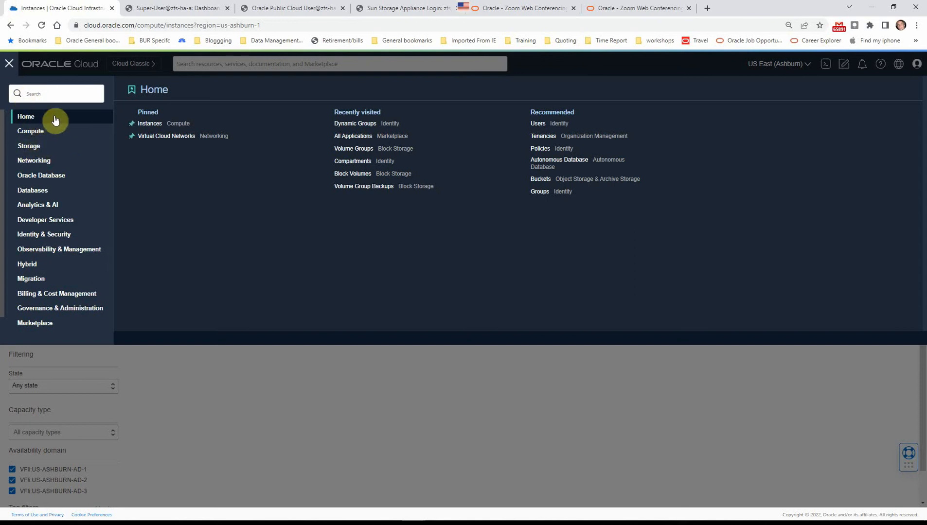
Search all Marketplace applications for "zfs" and open the Oracle ZFS-HA Storage Deployment Tool listing to review its overview
click(57, 325)
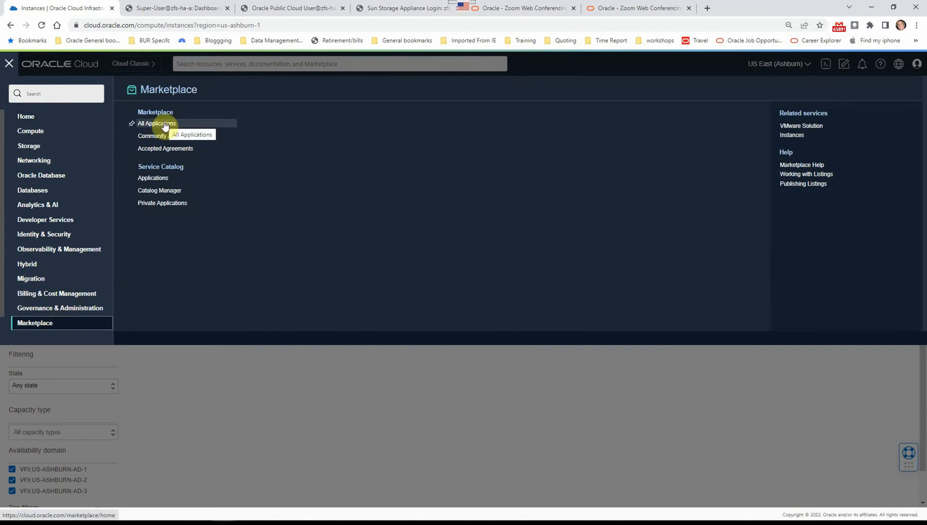
click(163, 124)
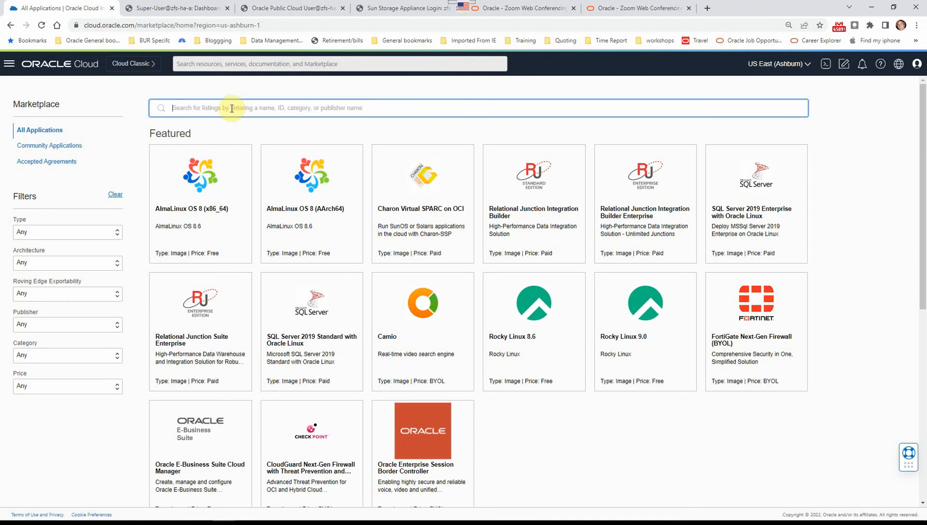
text(zfs)
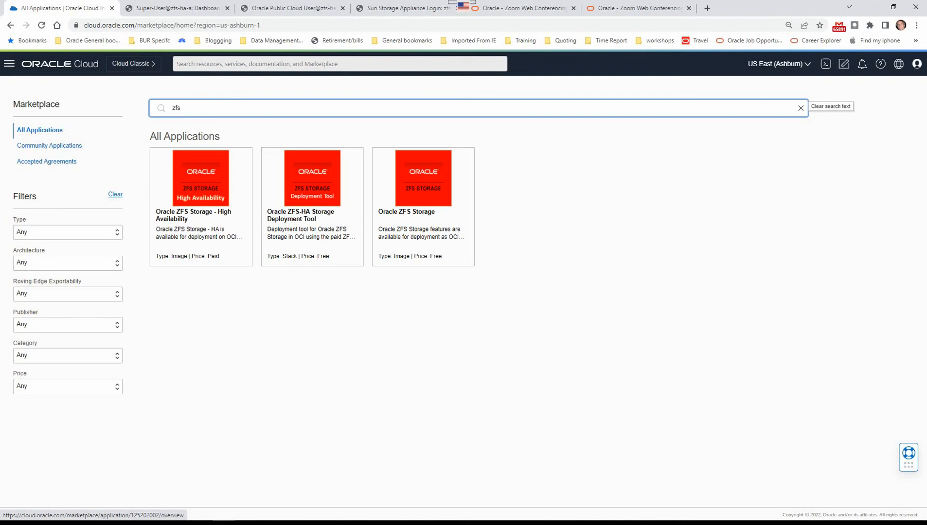
click(326, 195)
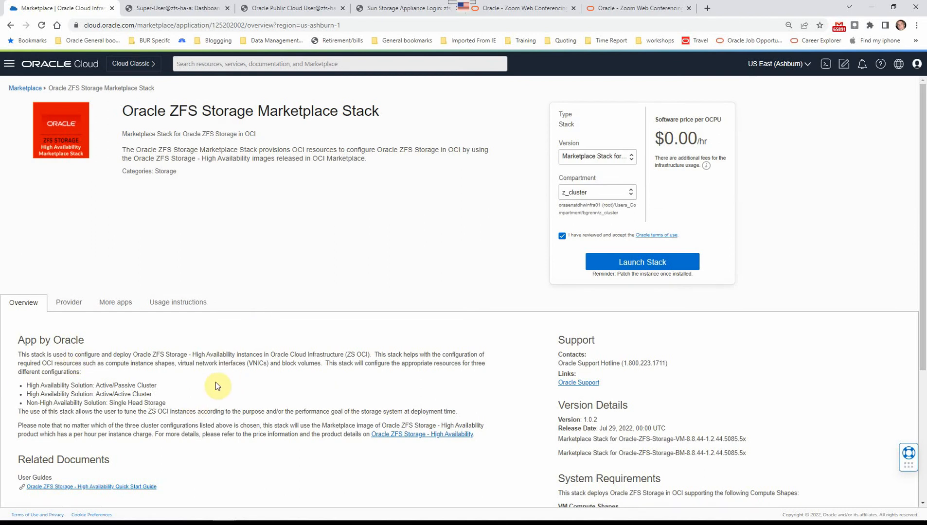
scroll(214, 383, down, 1)
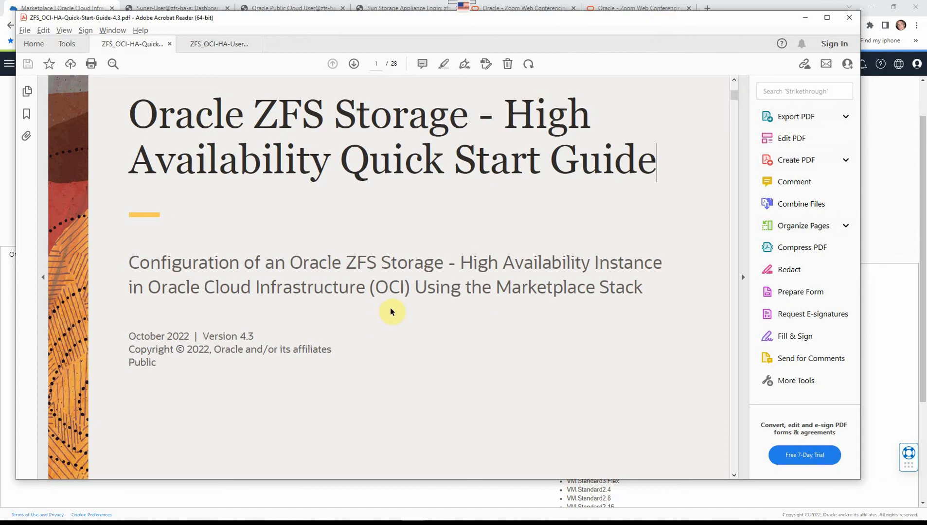
Read the opening pages of the ZFS Storage High Availability Quick Start Guide through the network bandwidth table for supported shapes
scroll(391, 309, down, 10)
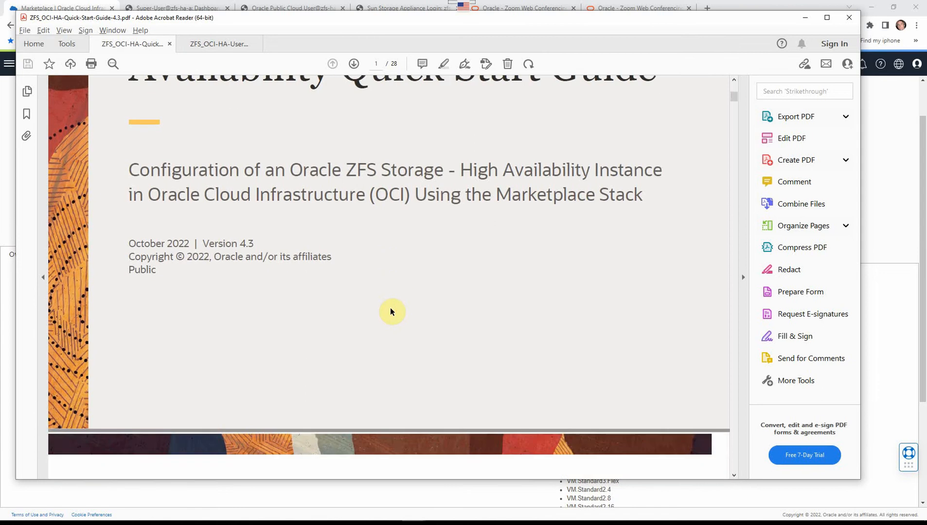
scroll(390, 308, down, 15)
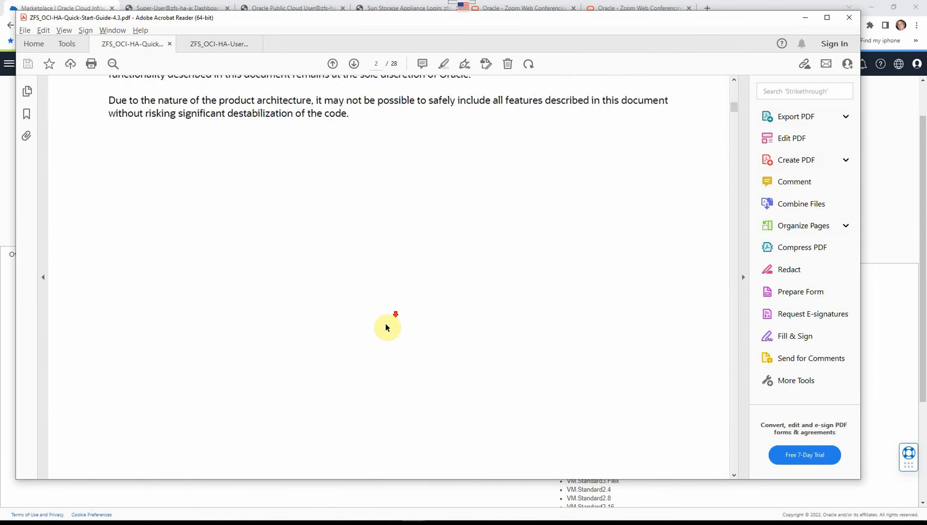
scroll(405, 338, down, 15)
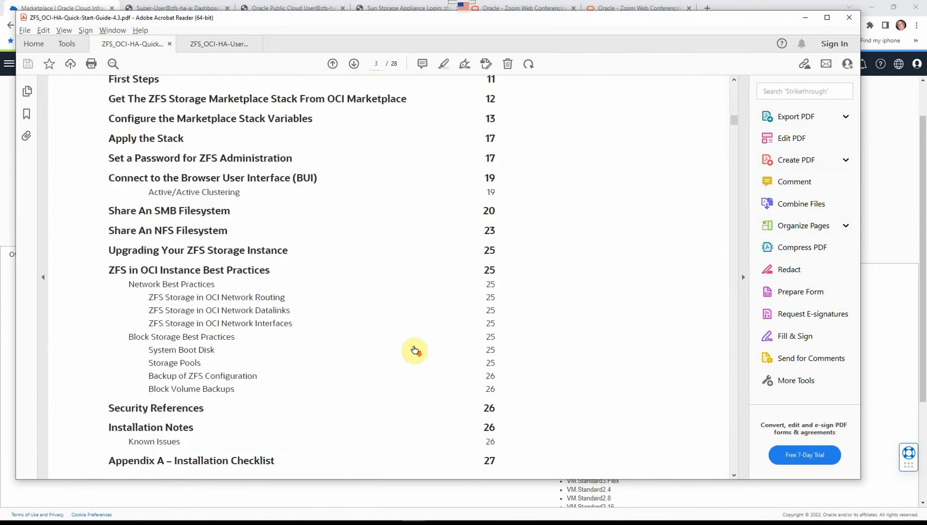
scroll(419, 358, down, 10)
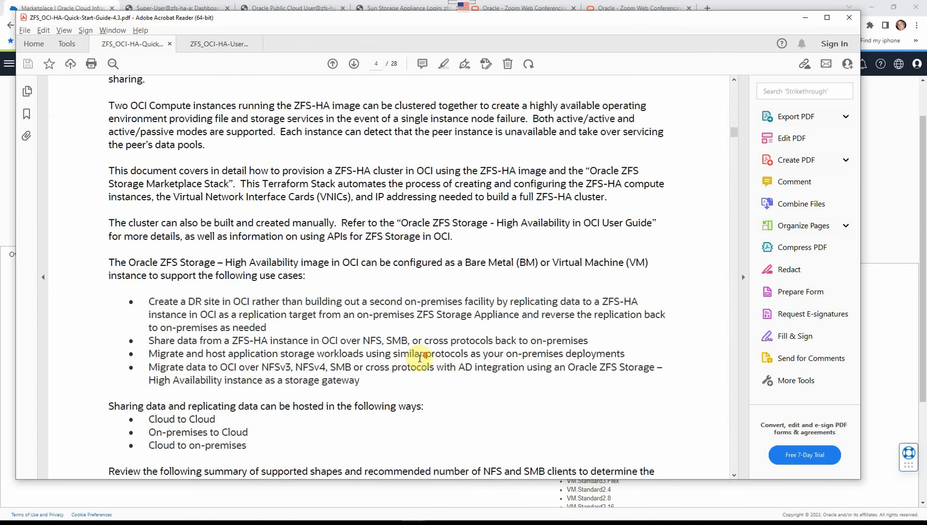
scroll(418, 358, down, 5)
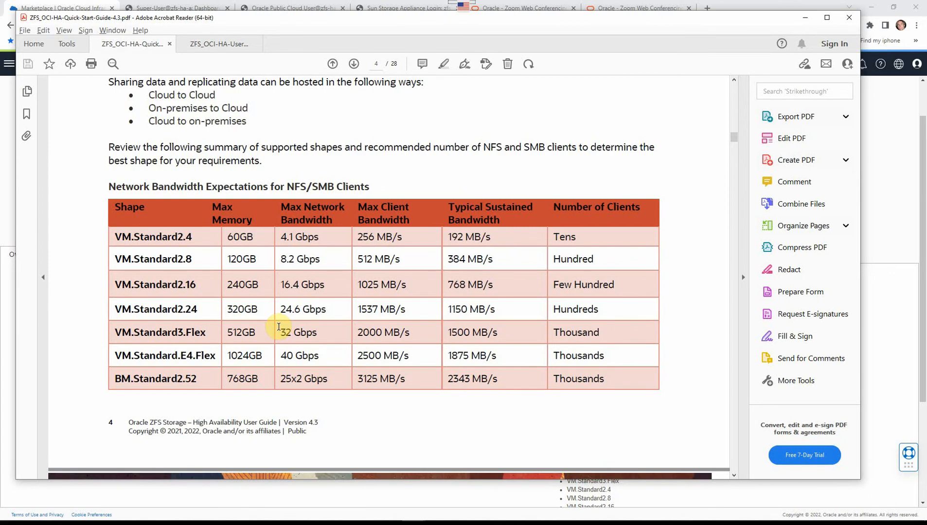
scroll(360, 324, down, 6)
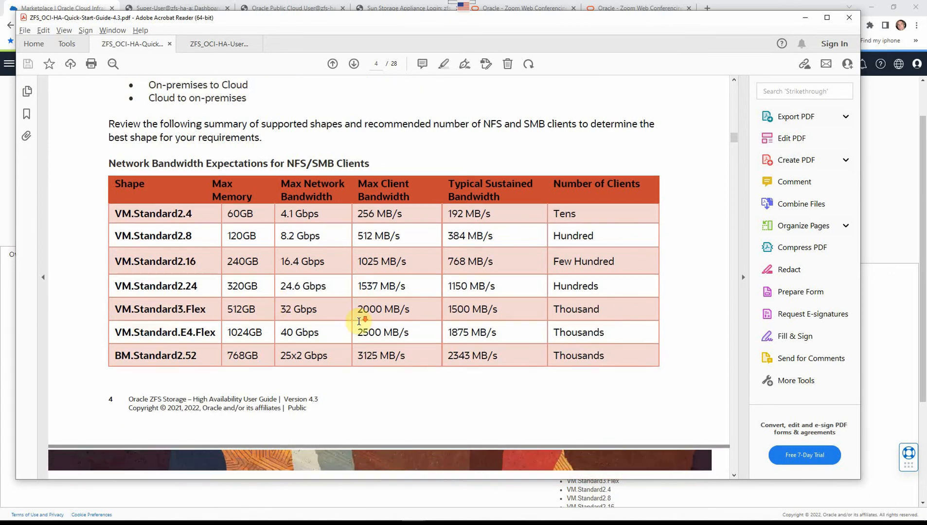
Review the guide's shape notes, configuration overview and ZFS-HA cluster requirements, and return to the Marketplace listing
scroll(362, 330, down, 3)
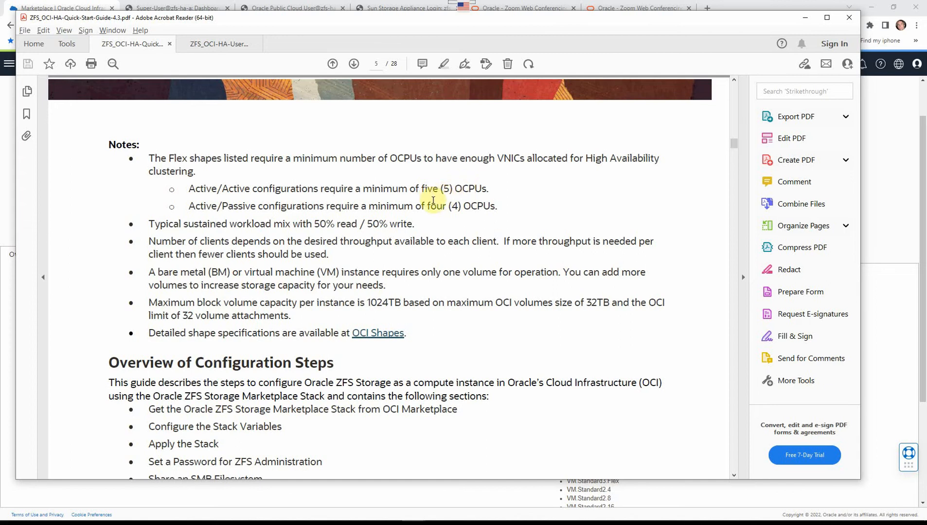
scroll(449, 293, down, 4)
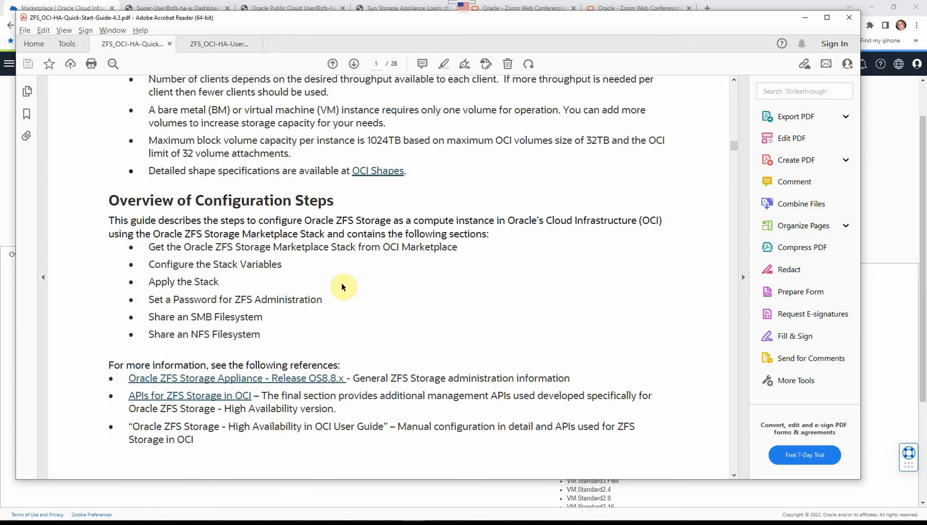
scroll(341, 284, down, 10)
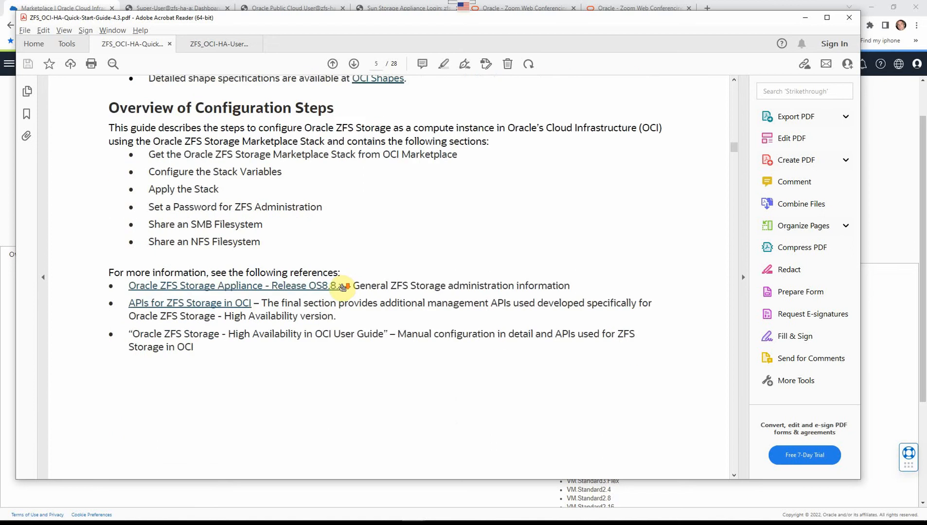
scroll(343, 287, down, 10)
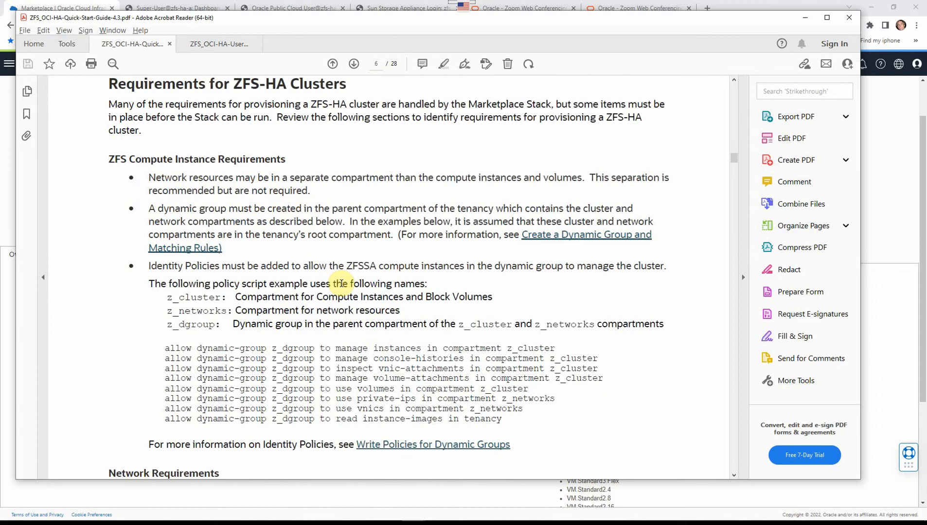
scroll(341, 283, down, 1)
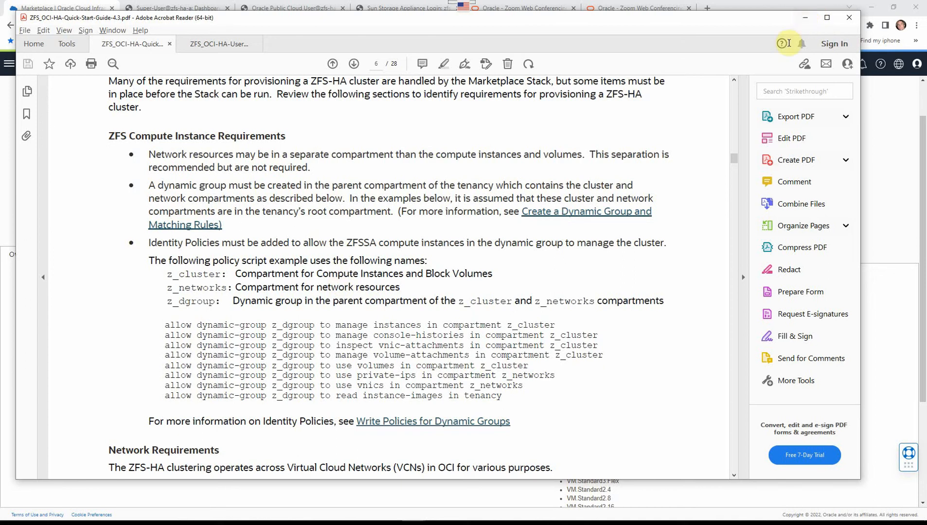
click(804, 18)
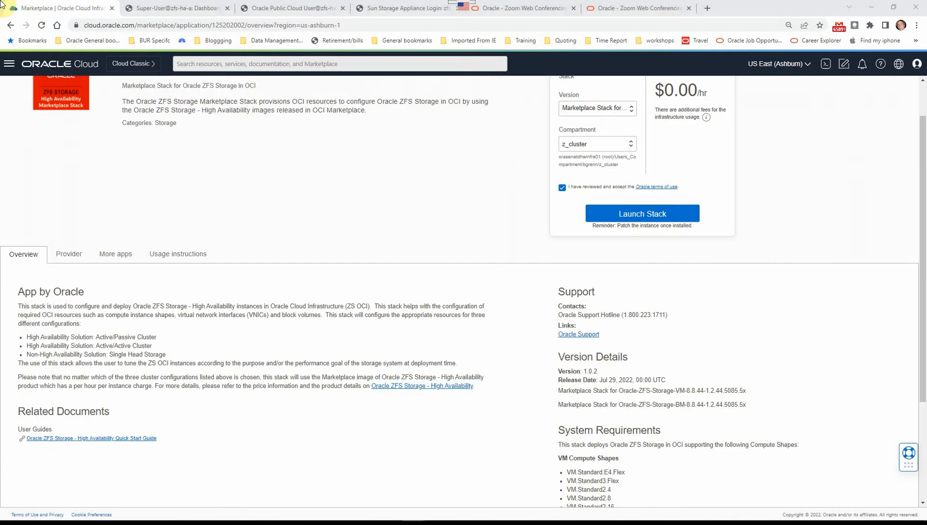
Check the Prerequisites slide behind the browser, and open the personal compartment inside Users_Compartment to view its child compartments
drag(755, 5, 926, 66)
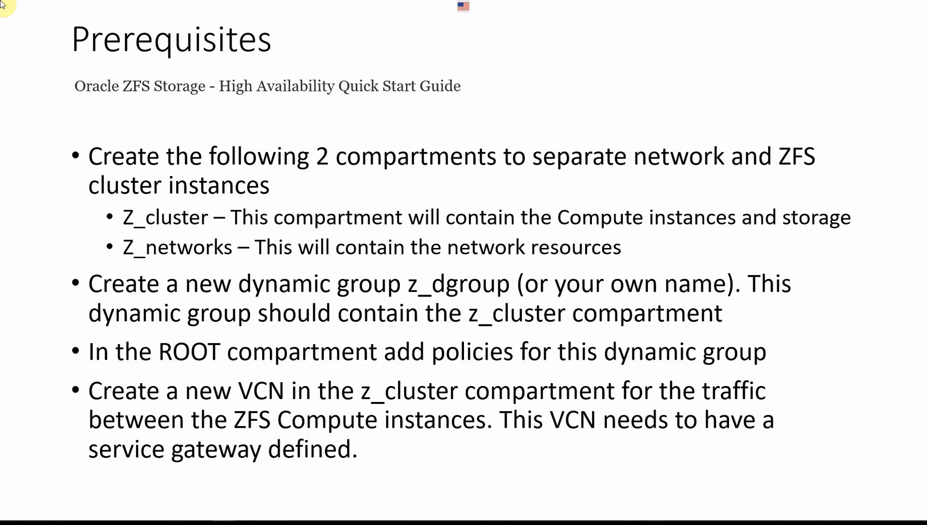
drag(926, 22, 769, 26)
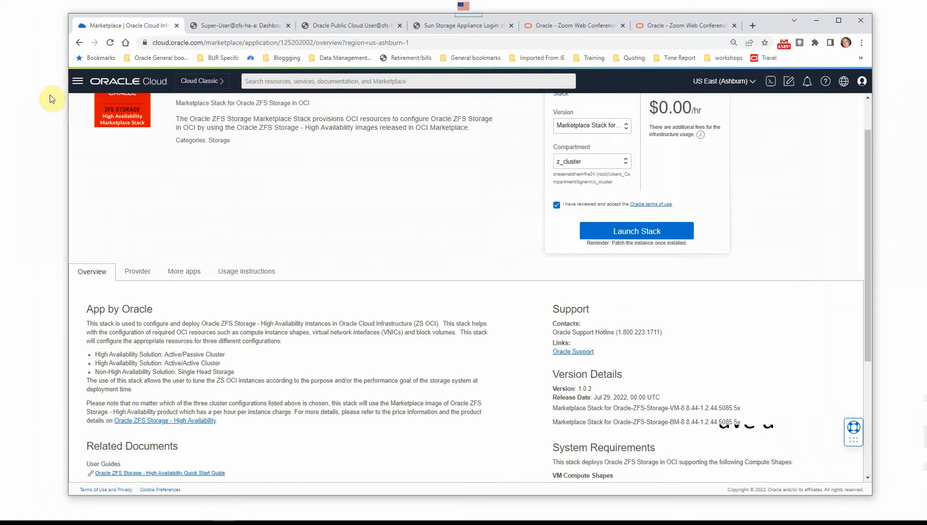
click(78, 82)
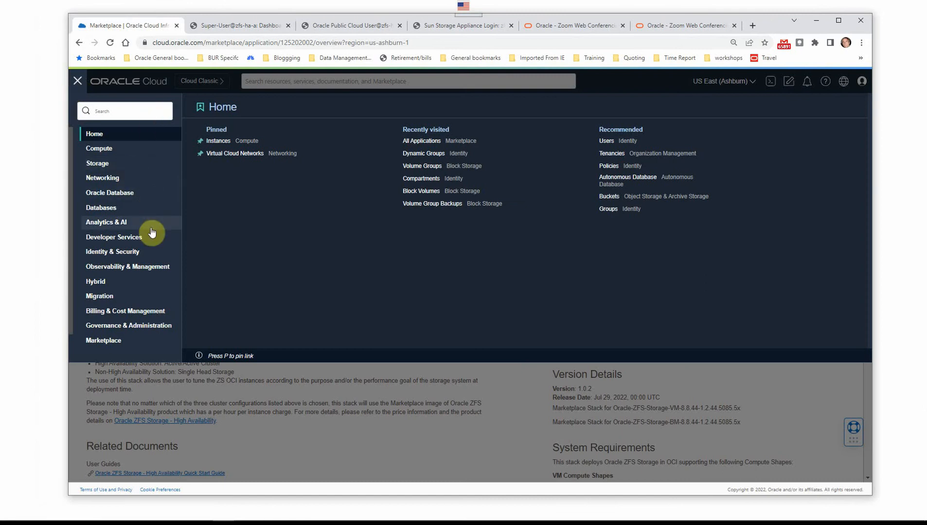
click(136, 254)
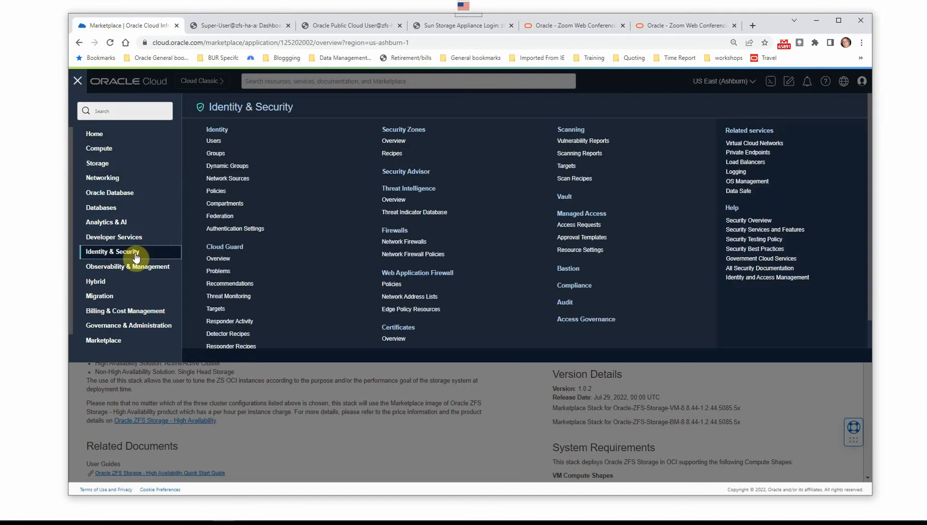
click(229, 203)
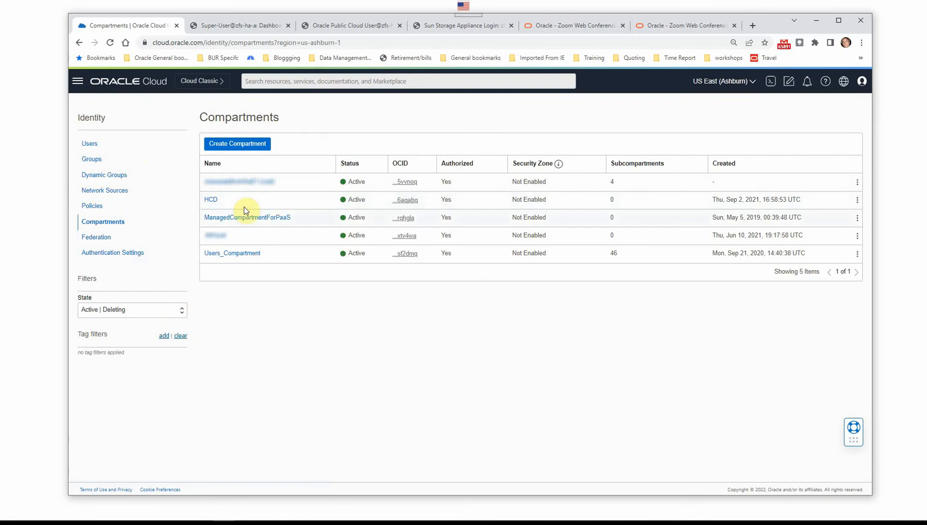
click(234, 253)
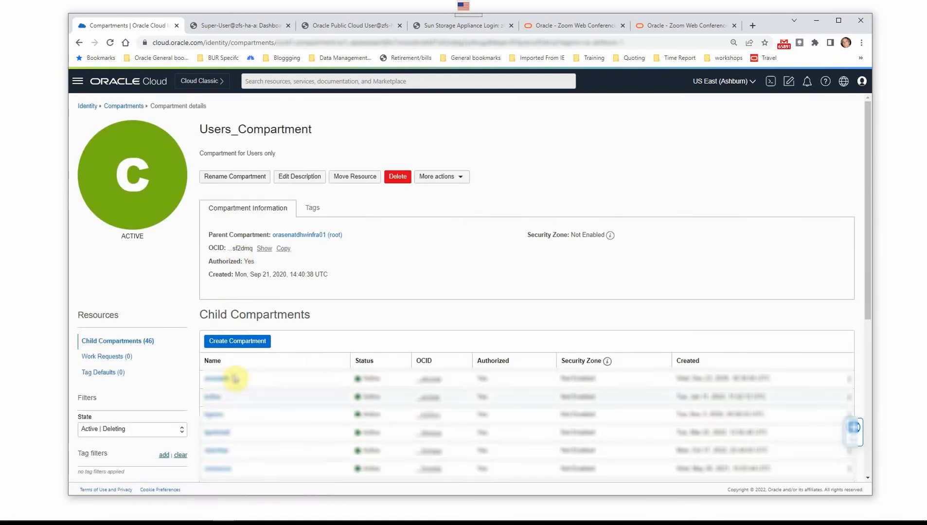
scroll(237, 389, down, 1)
click(217, 368)
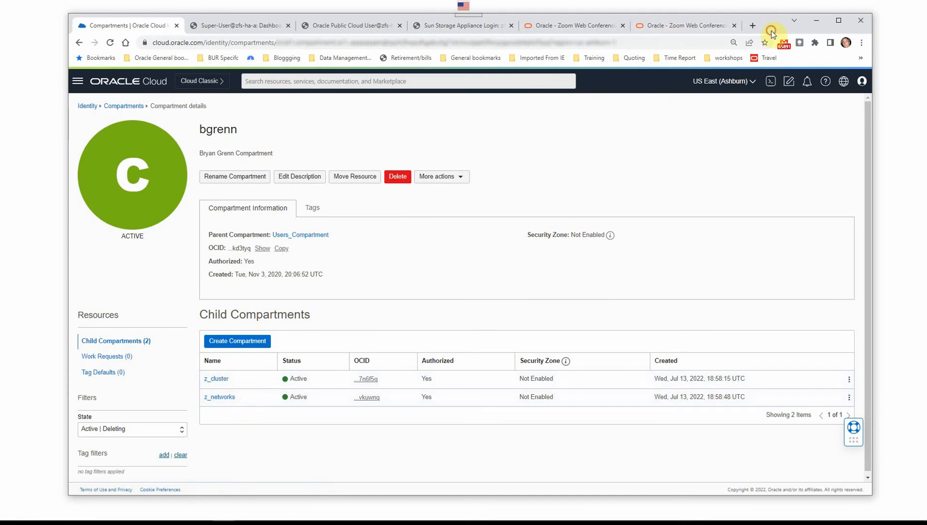
Recheck the Prerequisites slide, and open the matching rules of the z_dgroup dynamic group for editing
drag(771, 31, 926, 56)
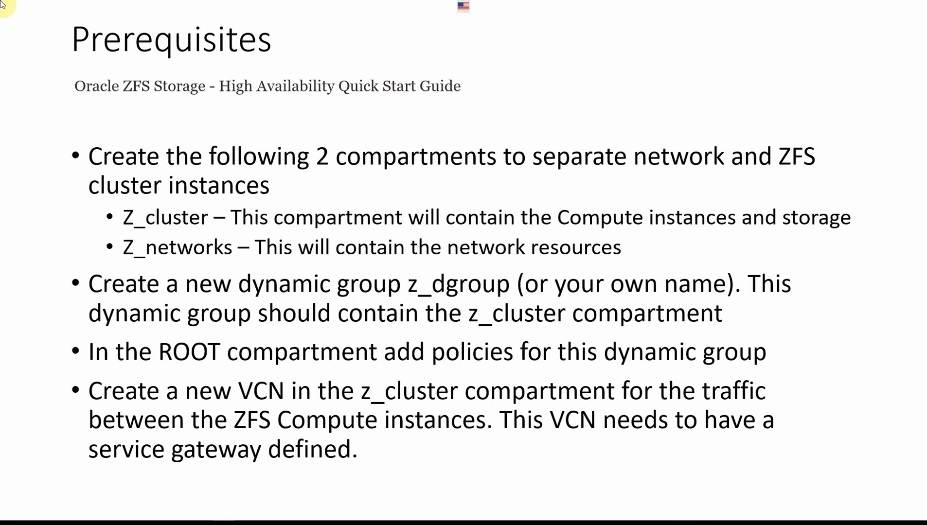
drag(926, 20, 666, 21)
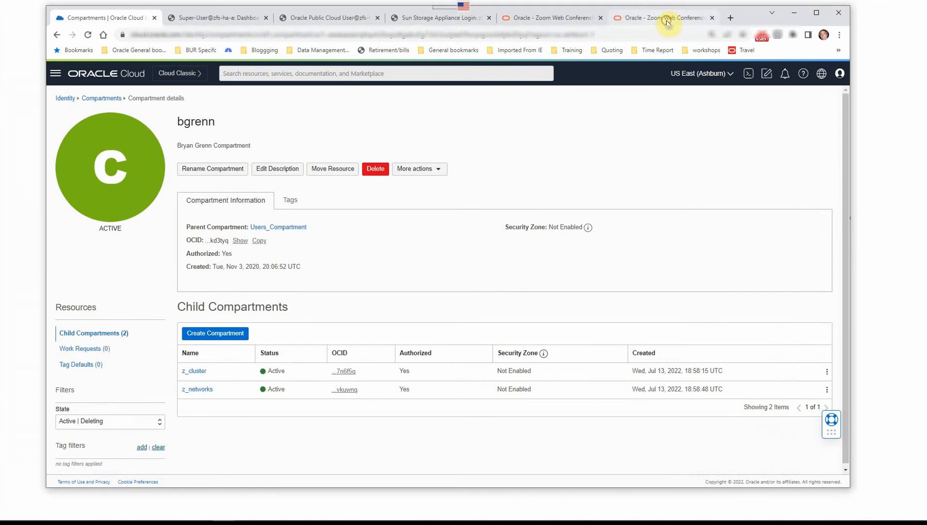
click(60, 77)
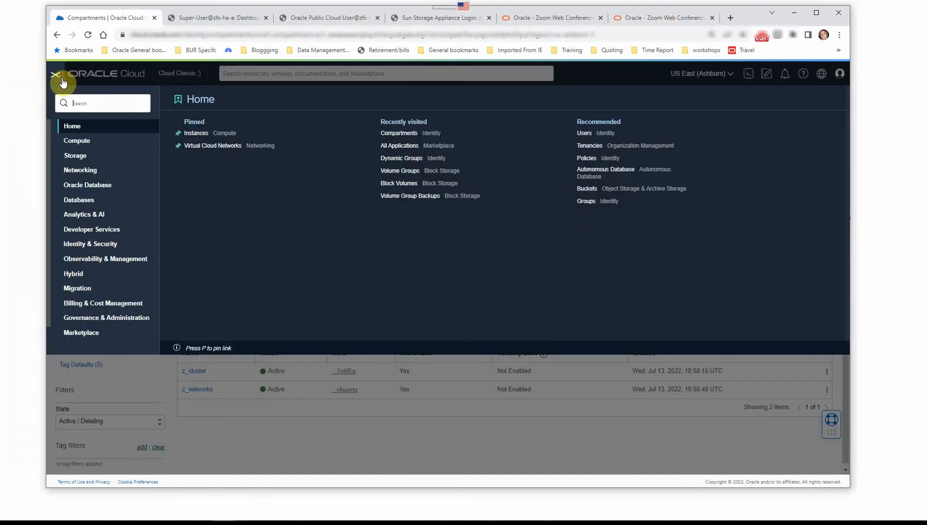
click(105, 245)
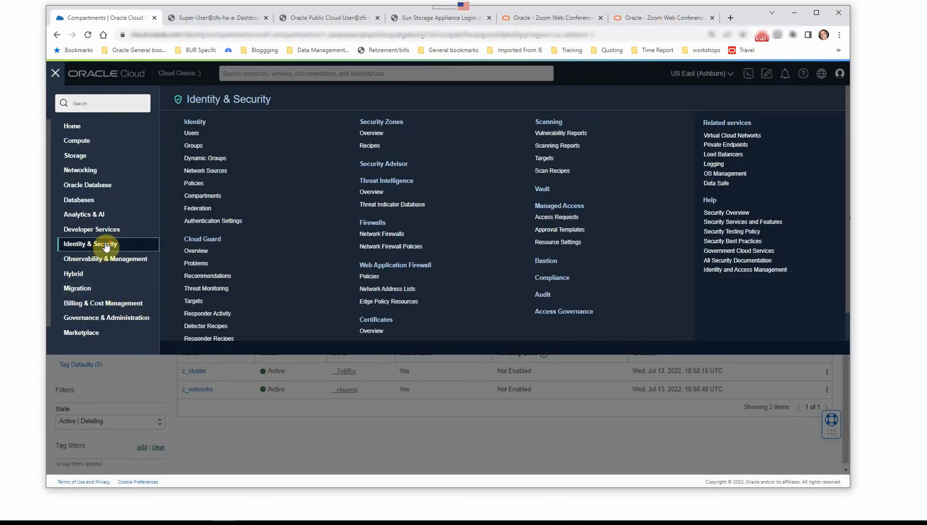
click(213, 160)
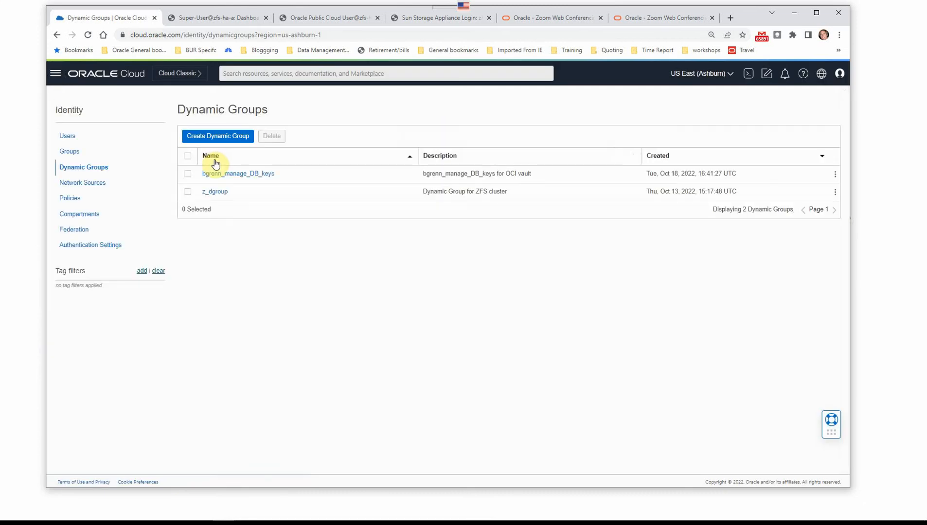
click(217, 193)
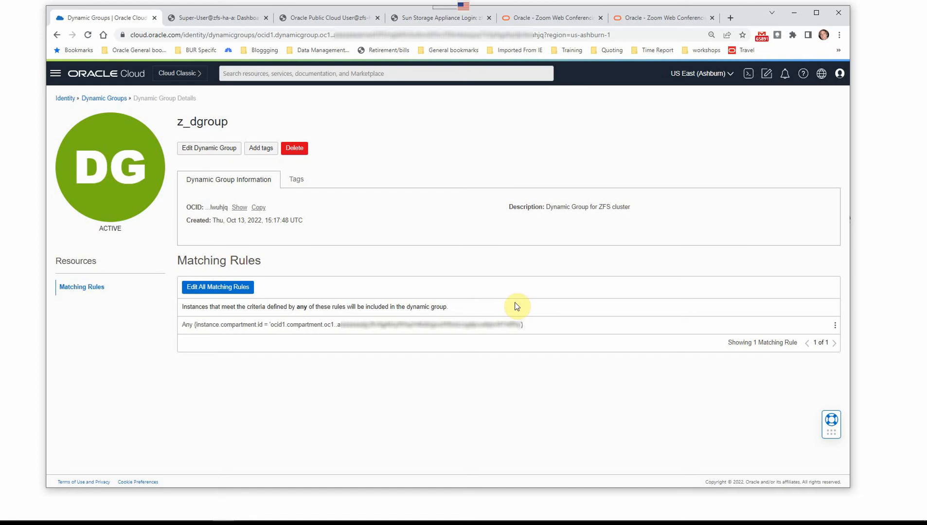
click(241, 287)
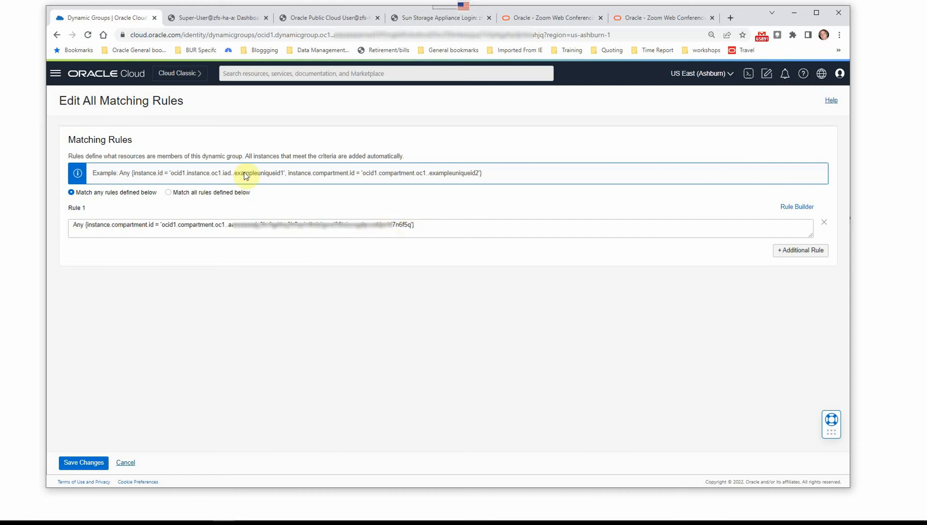
Open the z_cluster compartment through Users_Compartment and the personal compartment, and show its full OCID for comparison with the matching rule
click(55, 74)
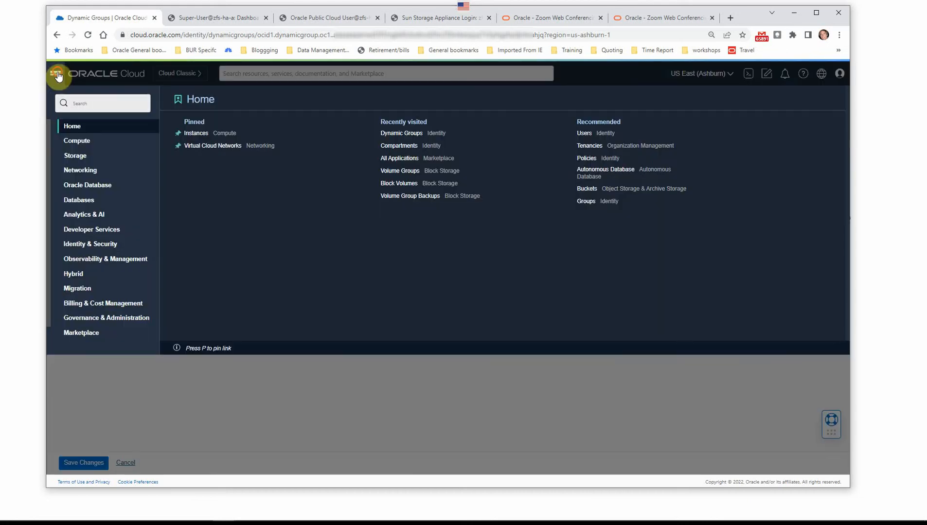
click(116, 246)
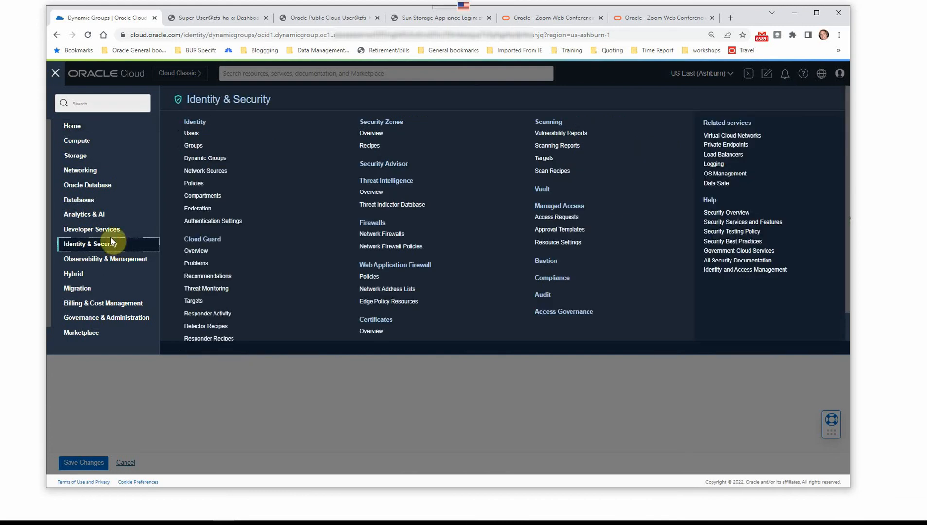
click(209, 200)
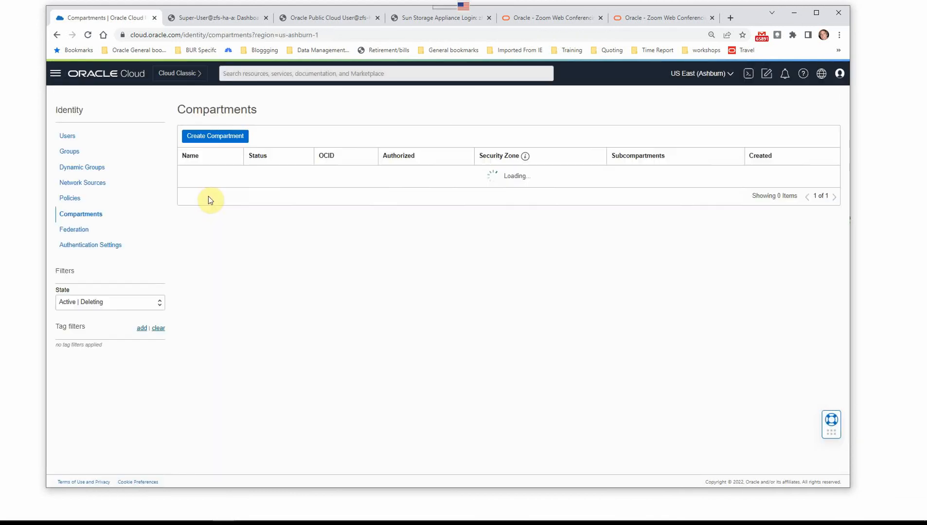
click(222, 244)
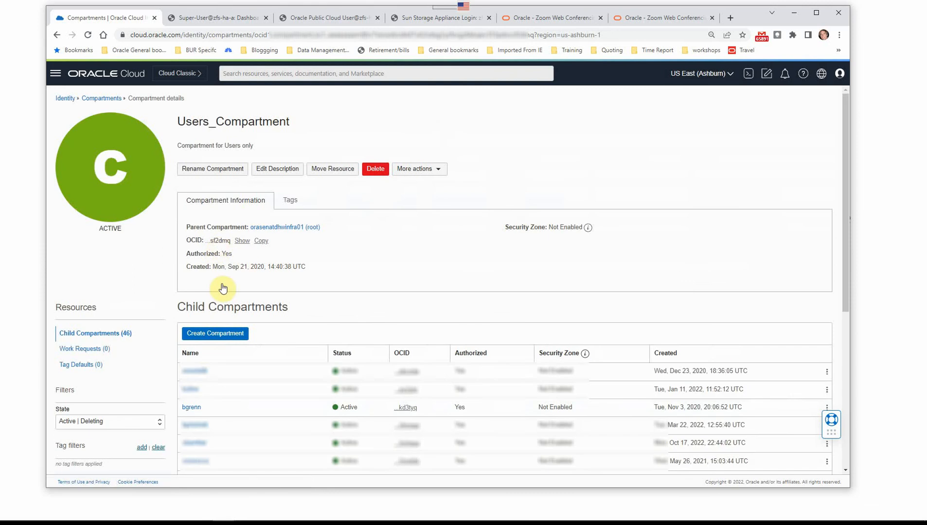
click(190, 408)
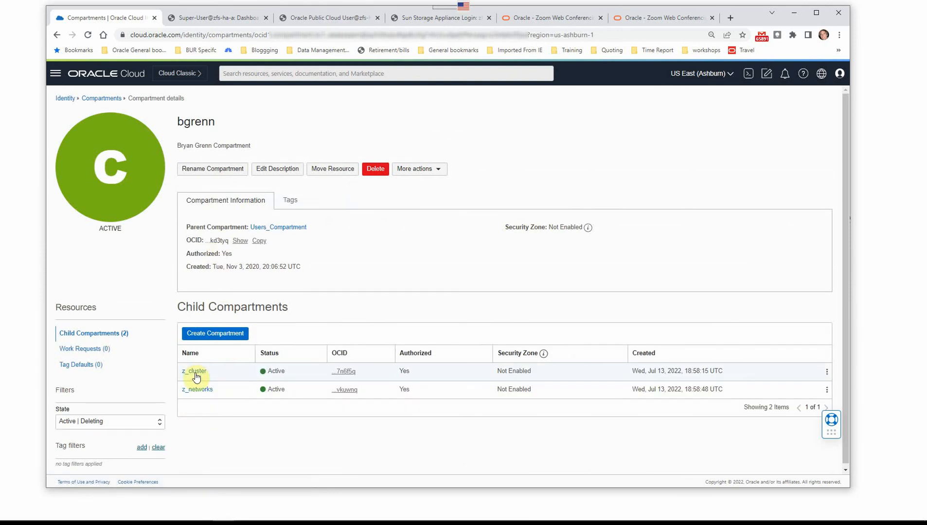
click(198, 374)
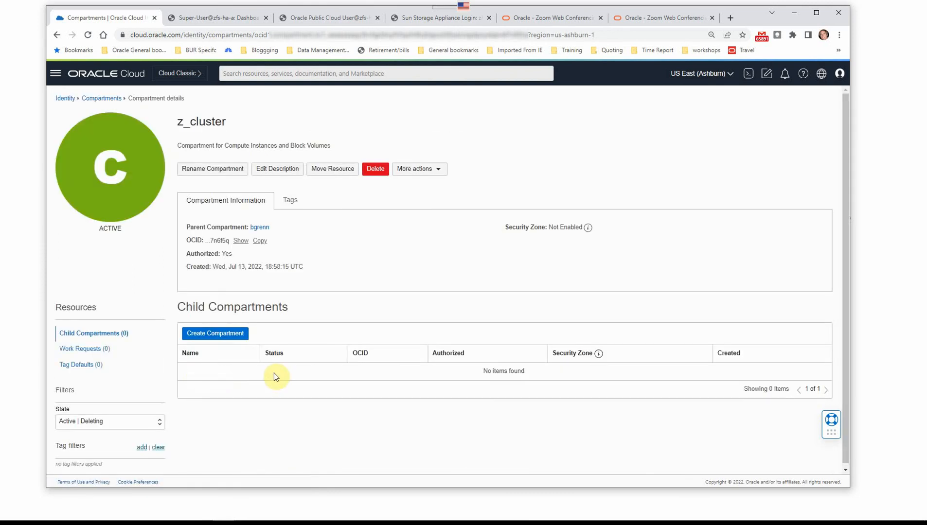
click(242, 240)
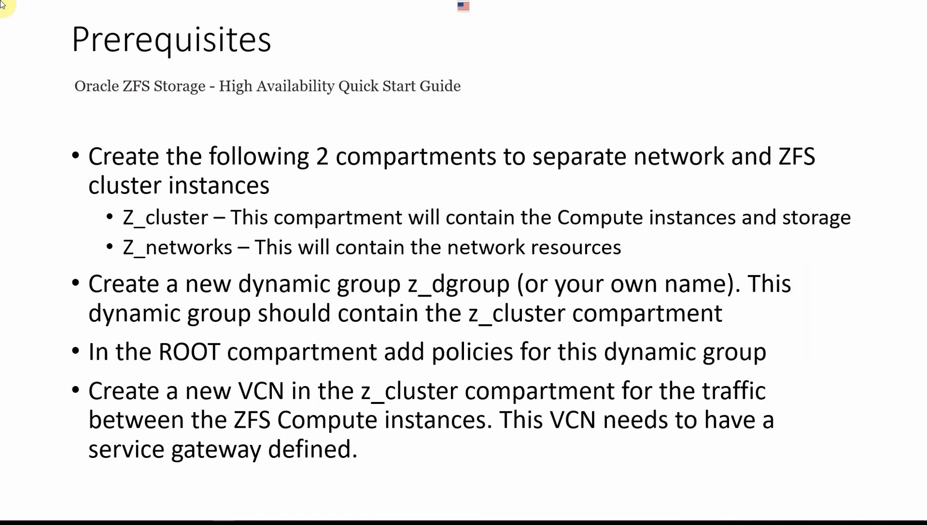
Select the example z_dgroup policy statements in the Quick Start Guide PDF, and return to the Oracle Cloud console
drag(893, 46, 638, 22)
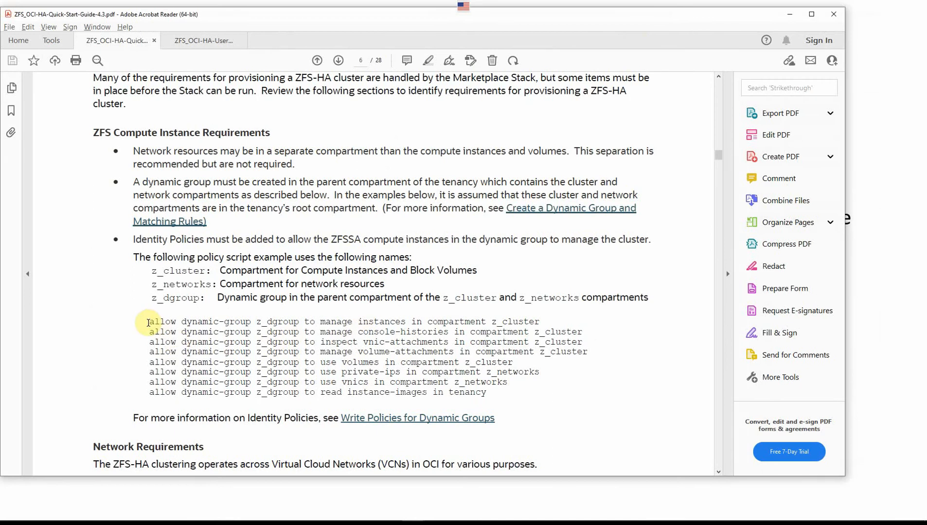
drag(151, 323, 534, 405)
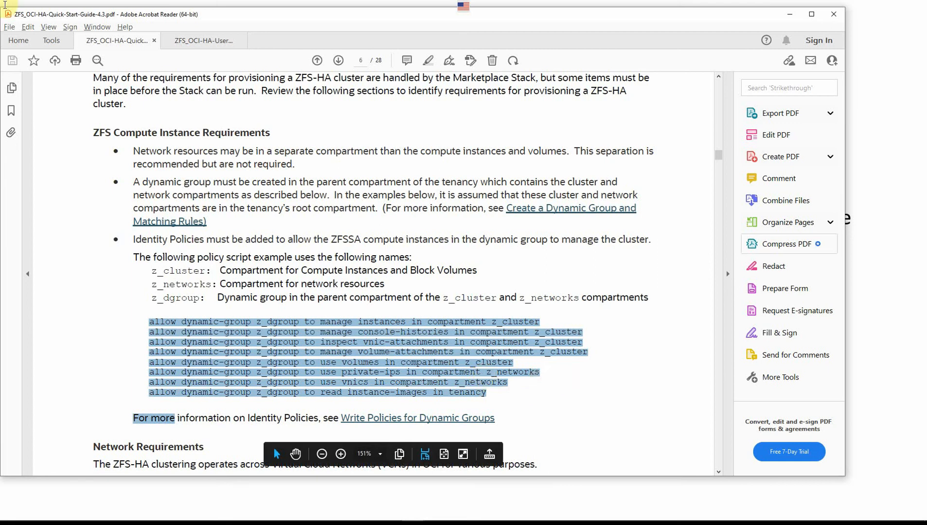
key(alt+Tab)
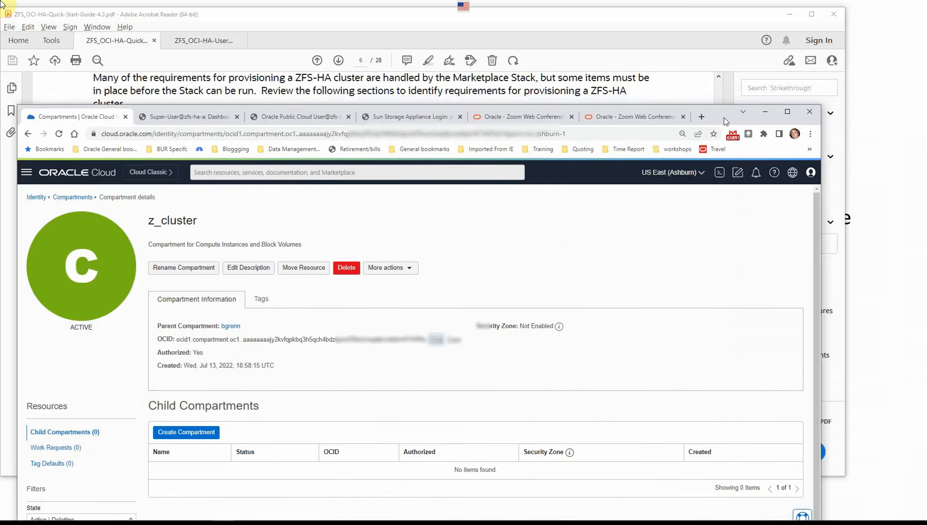
List the identity policies in the root compartment
click(62, 117)
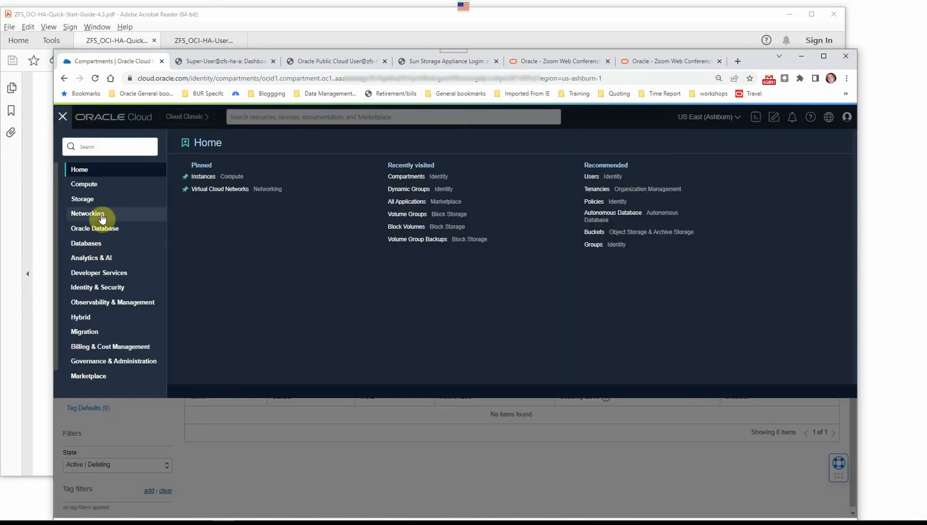
click(99, 287)
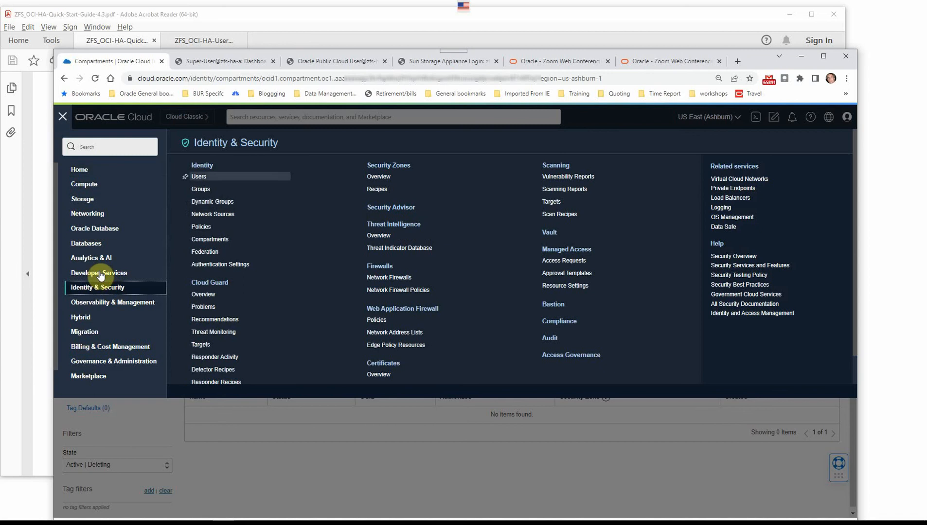
click(205, 227)
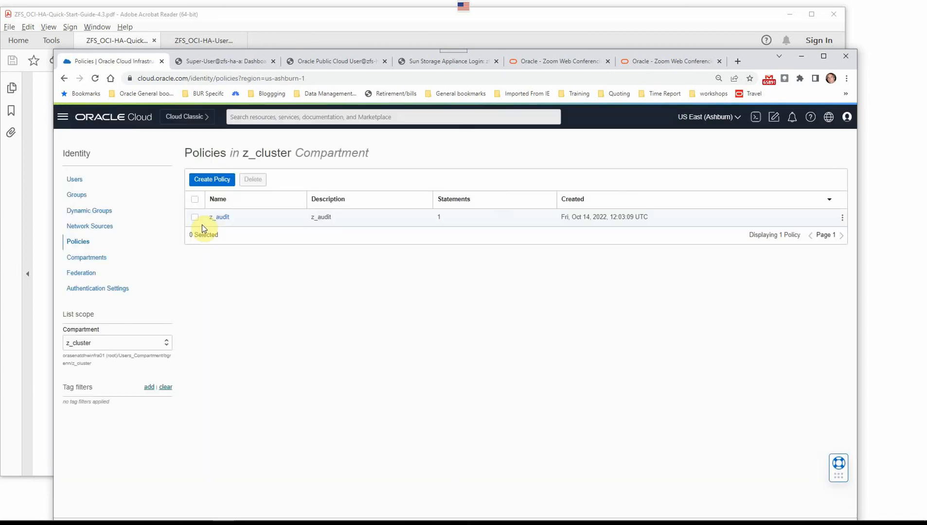
click(169, 346)
click(117, 345)
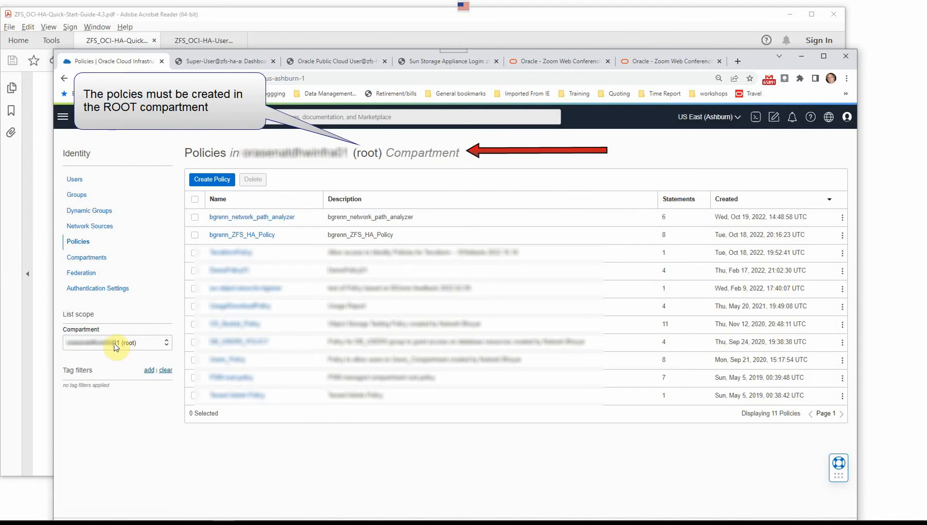
Open the ZFS_HA_Policy statements in the Advanced policy builder and compare them with the example statements in the guide
click(255, 236)
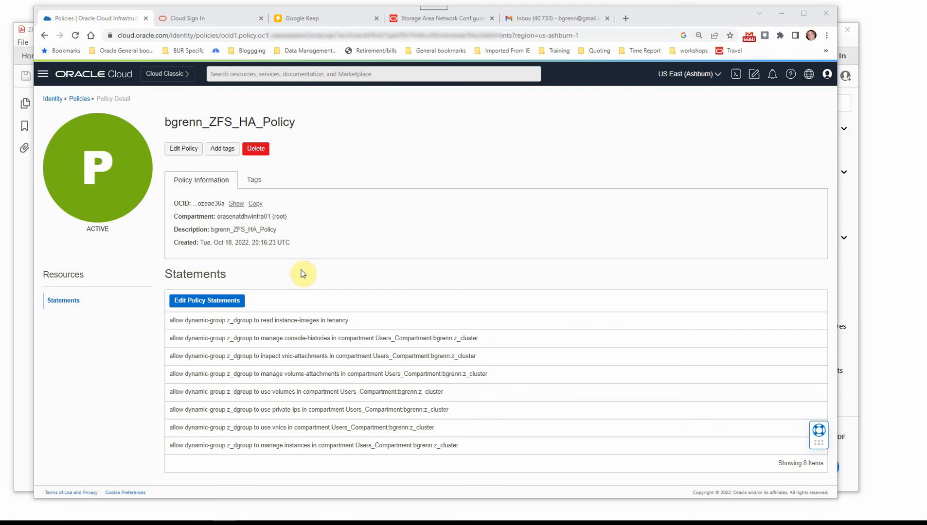
click(224, 302)
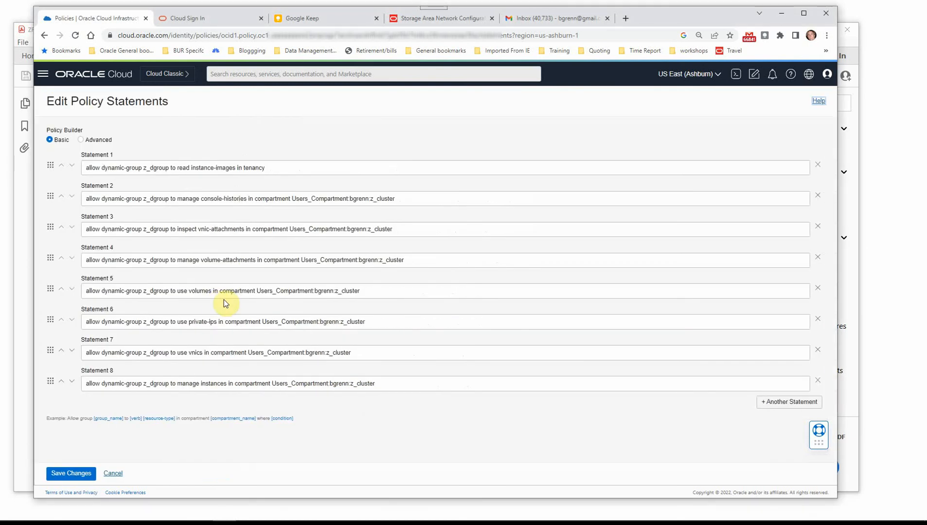
click(80, 140)
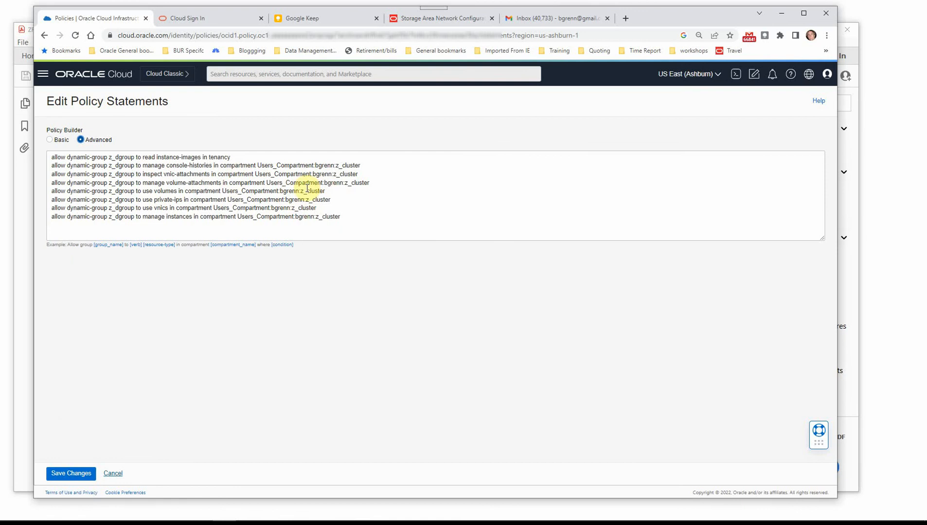
click(843, 55)
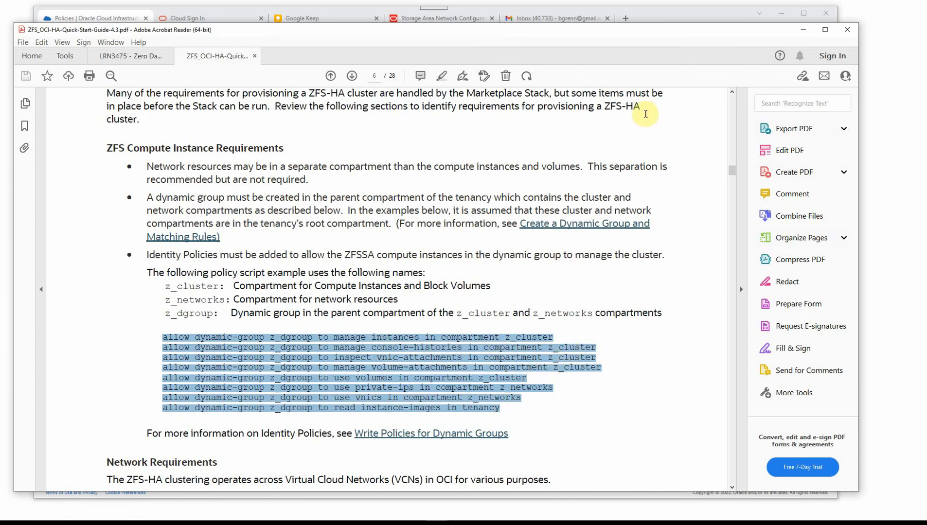
click(733, 20)
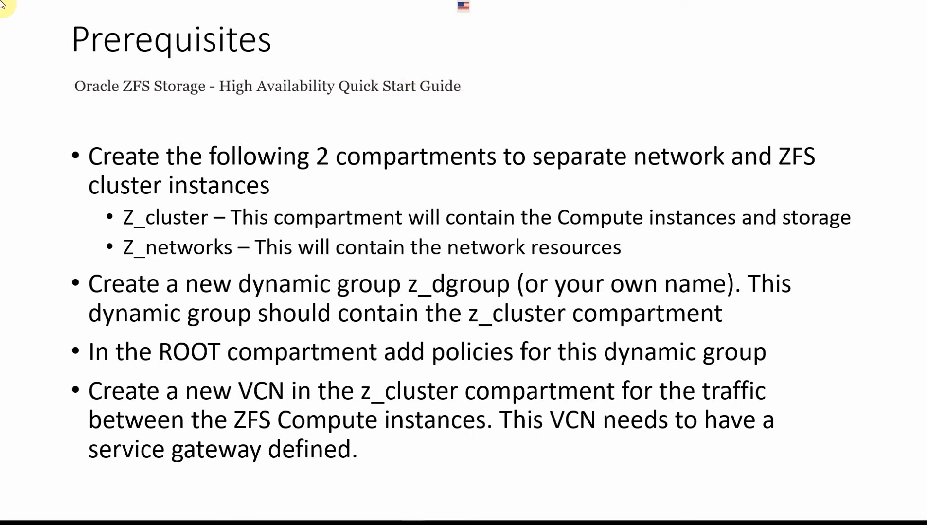
Recheck the Prerequisites slide, and list the Virtual Cloud Networks in the z_cluster compartment
drag(926, 24, 725, 24)
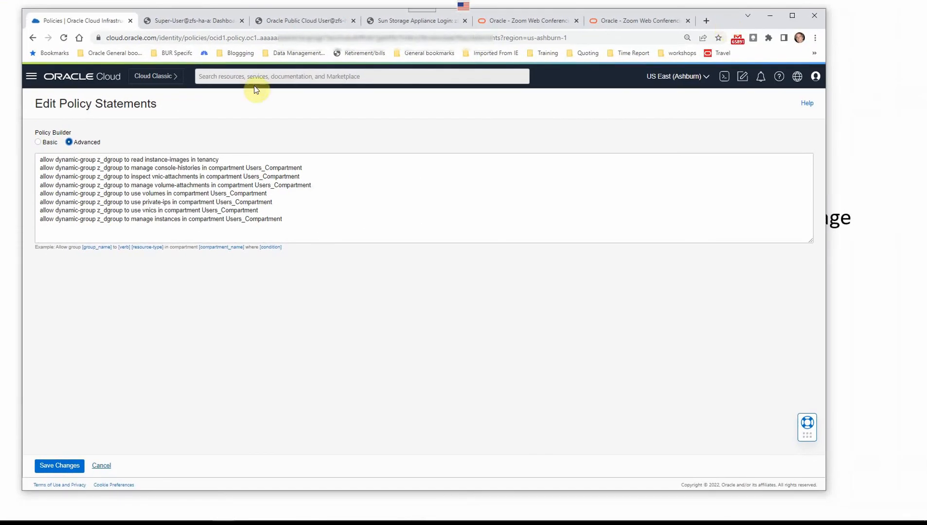
click(28, 79)
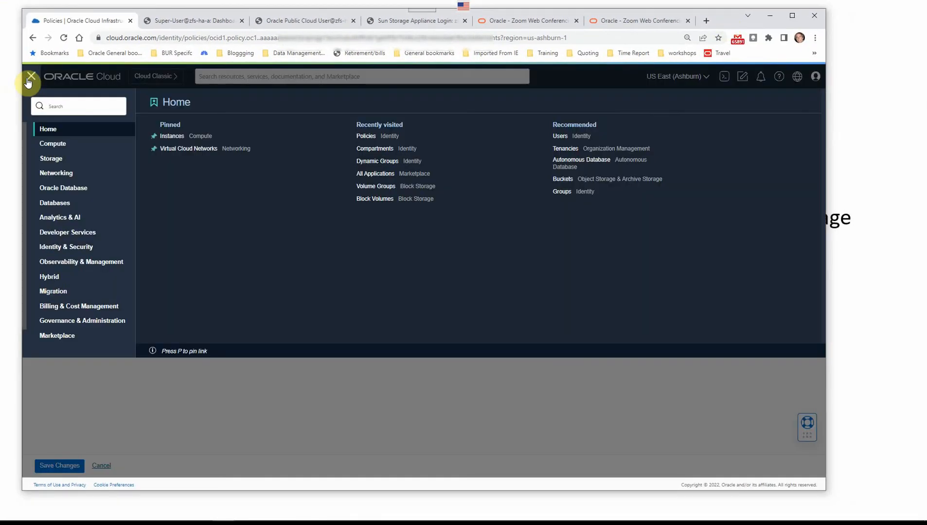
mouse_move(65, 175)
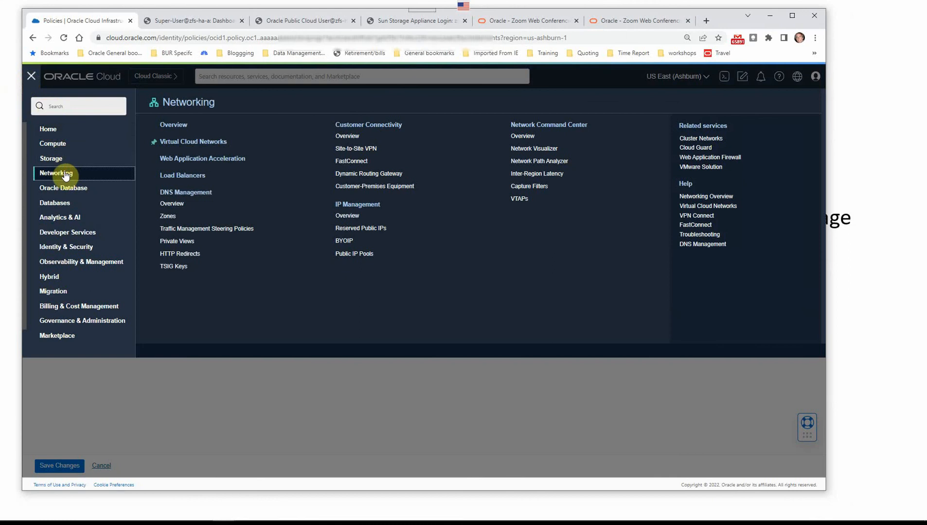
click(208, 143)
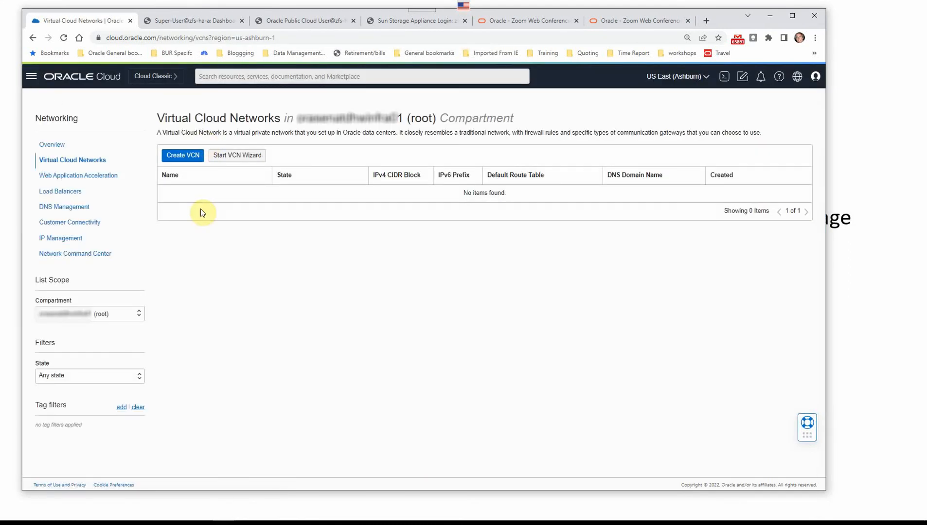
click(138, 313)
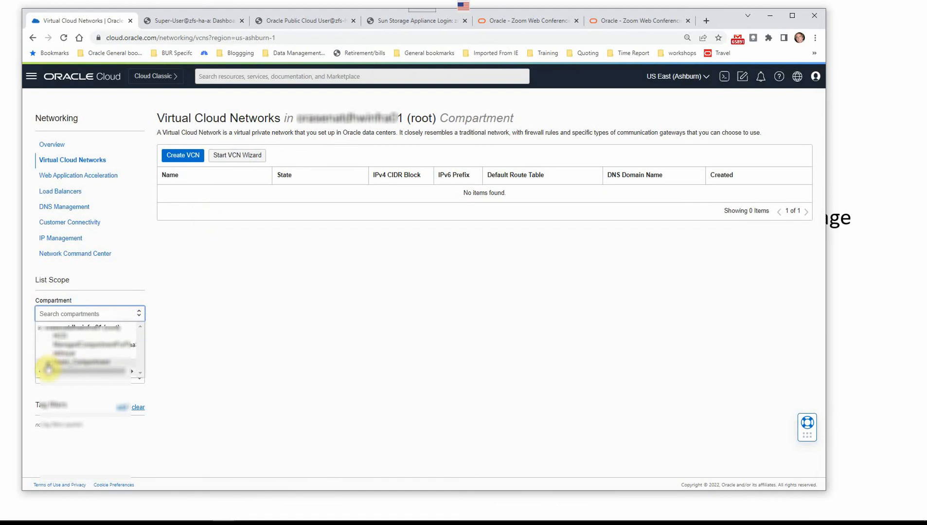
click(57, 389)
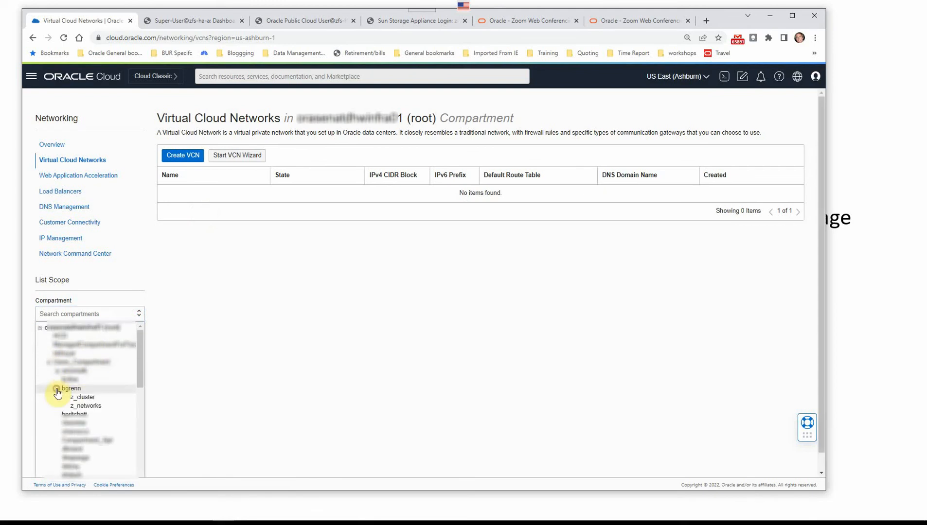
click(87, 398)
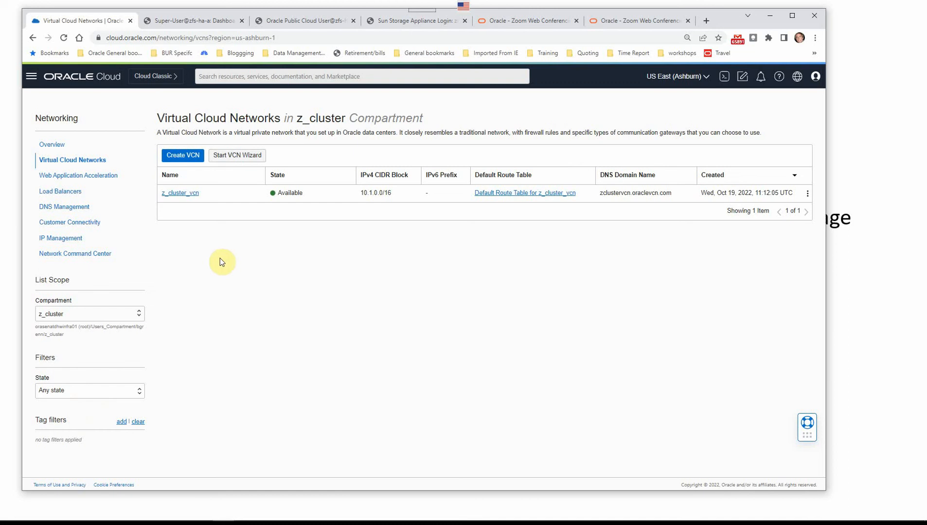
Open z_cluster_vcn and inspect the edit settings of its service gateway, z_cluster_vcn_service_gateway, without saving changes
click(179, 194)
click(183, 194)
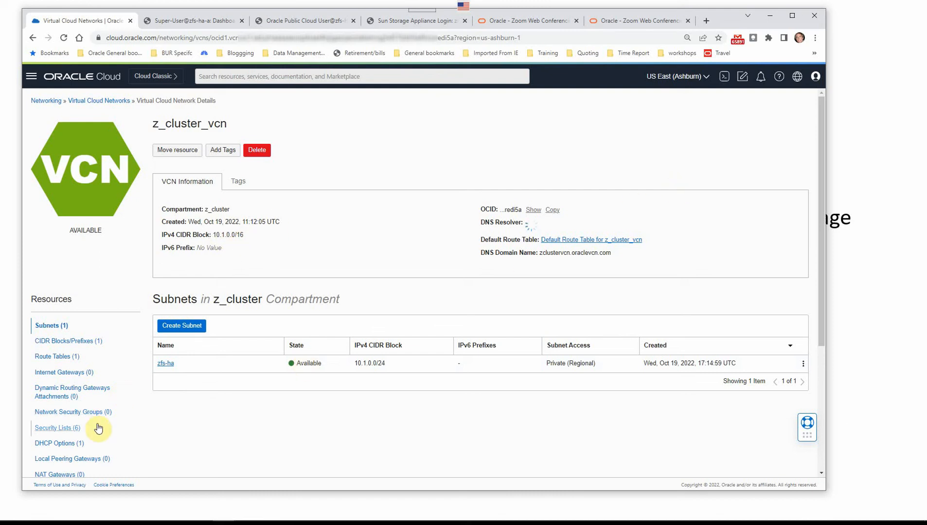
scroll(107, 444, down, 1)
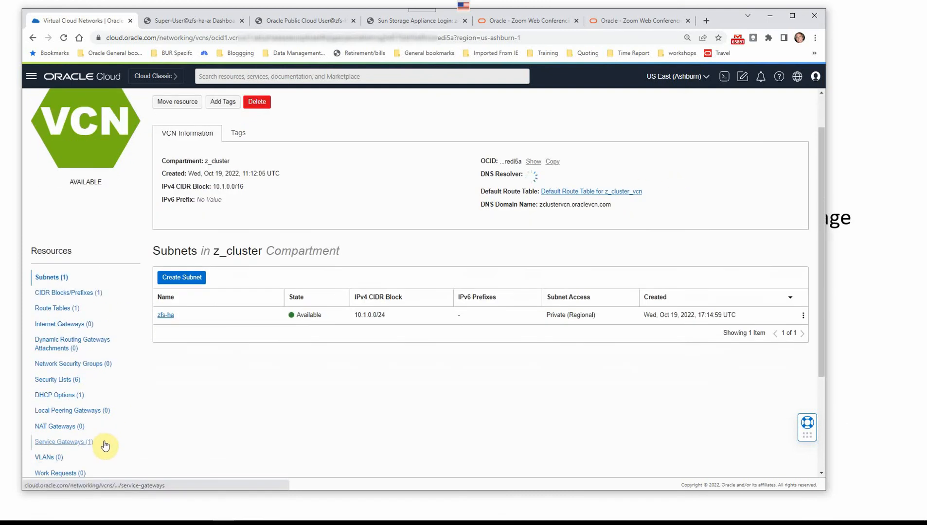
click(79, 443)
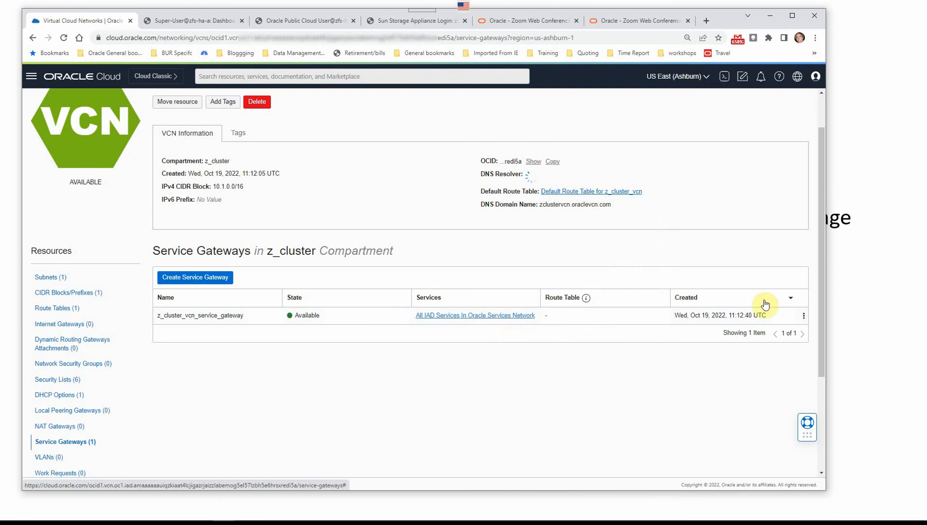
click(804, 315)
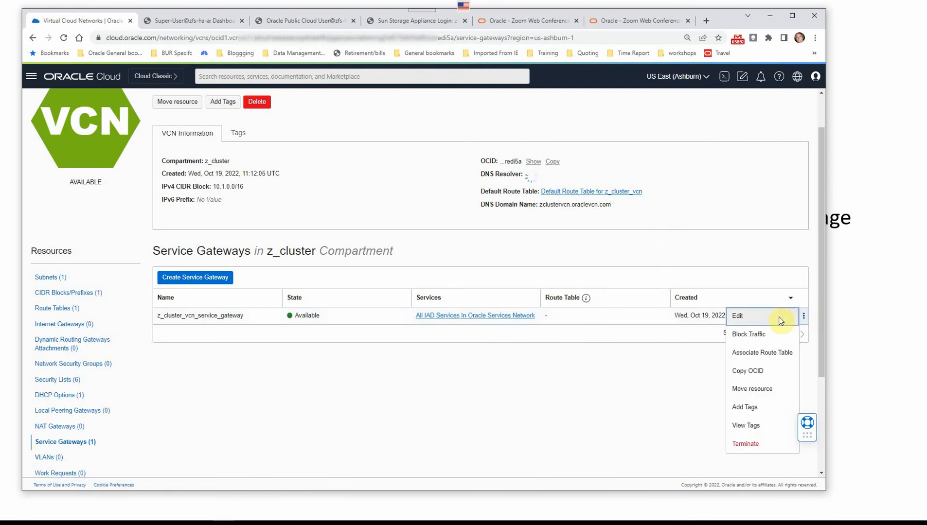
click(736, 316)
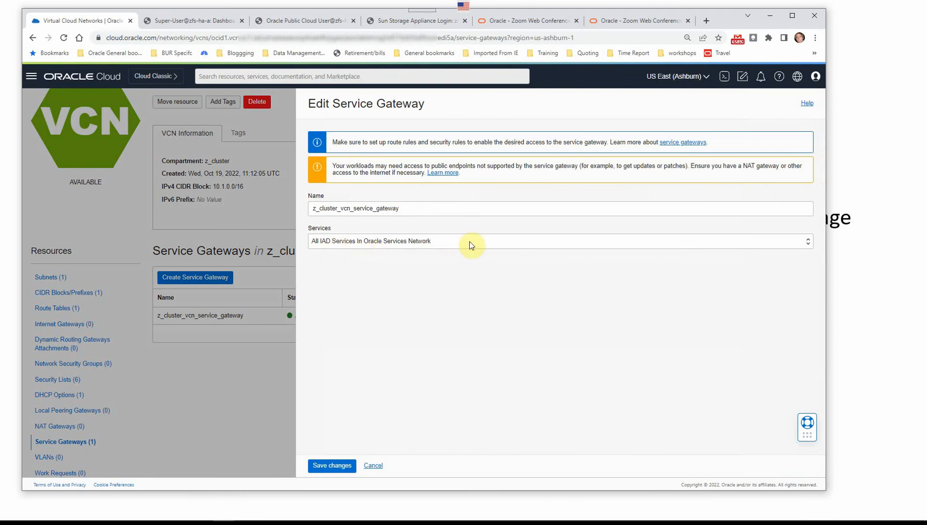
click(373, 466)
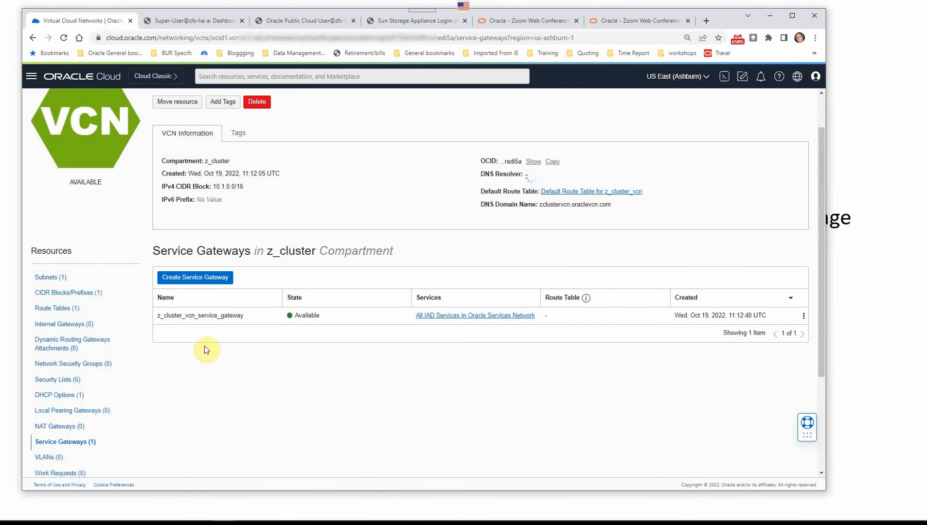
Open the default route table of z_cluster_vcn and view the edit settings of its service gateway route rule
click(73, 309)
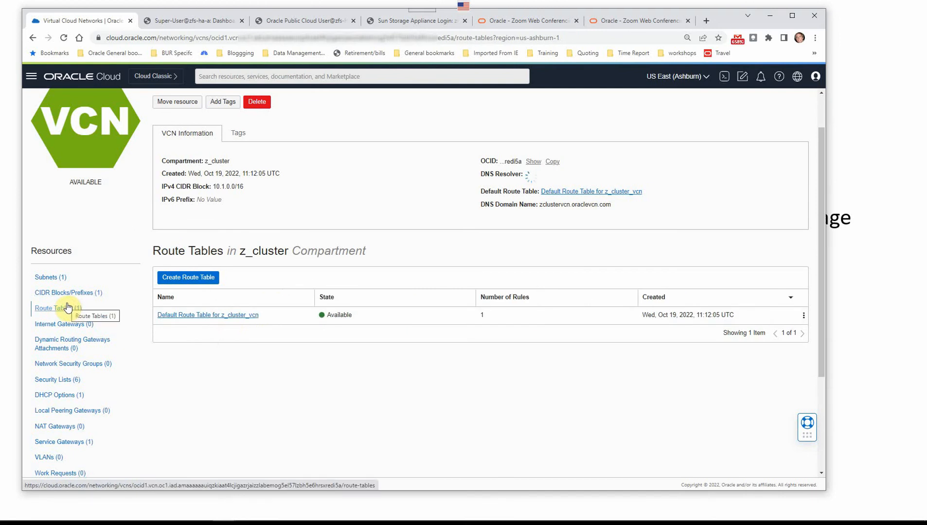
click(216, 315)
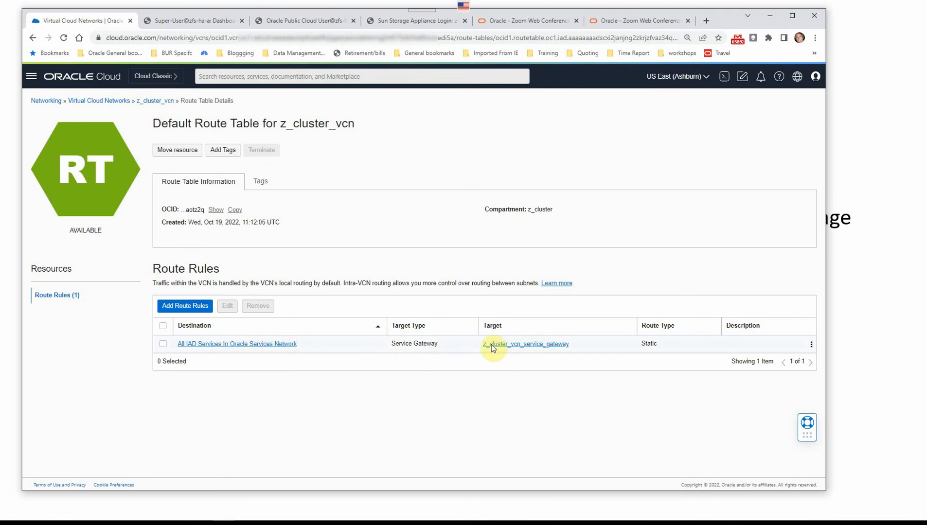
click(811, 348)
click(799, 343)
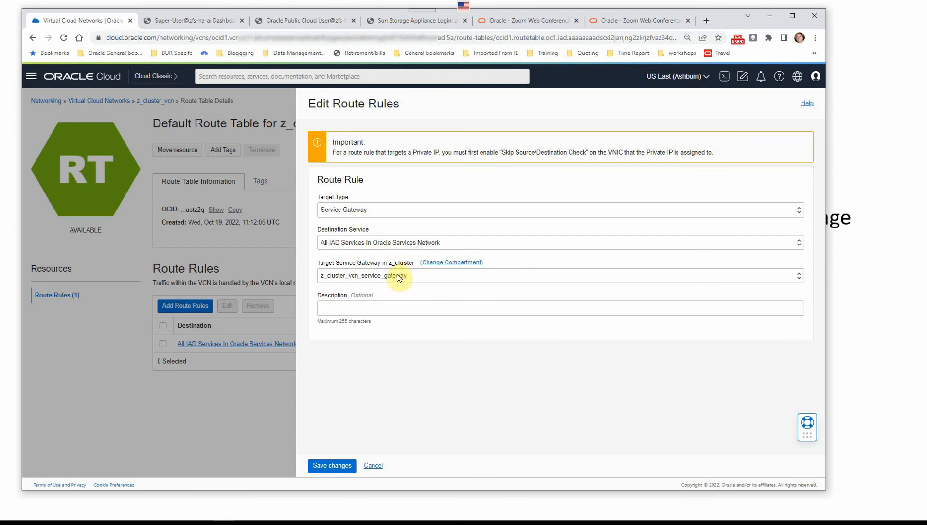
Close the route rule's edit settings without saving, and recheck the Prerequisites slide before returning to the cloud console
click(374, 466)
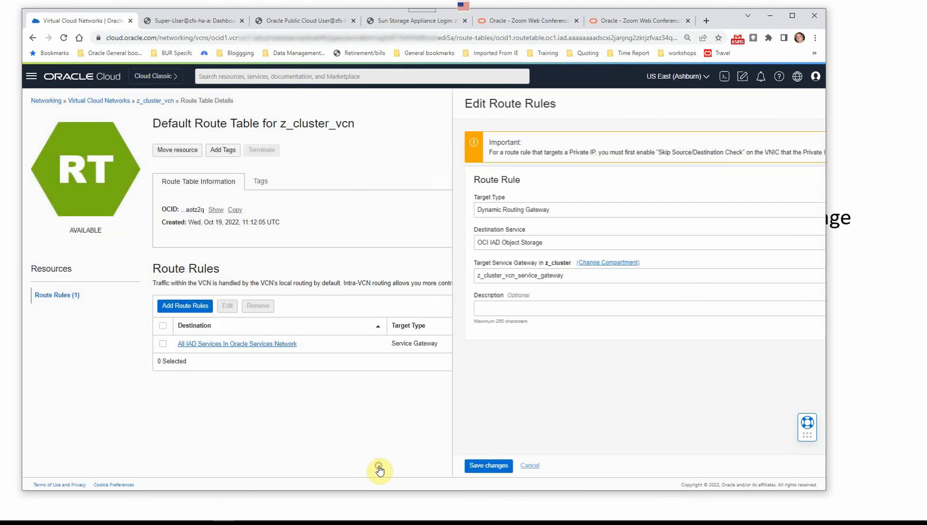
click(770, 21)
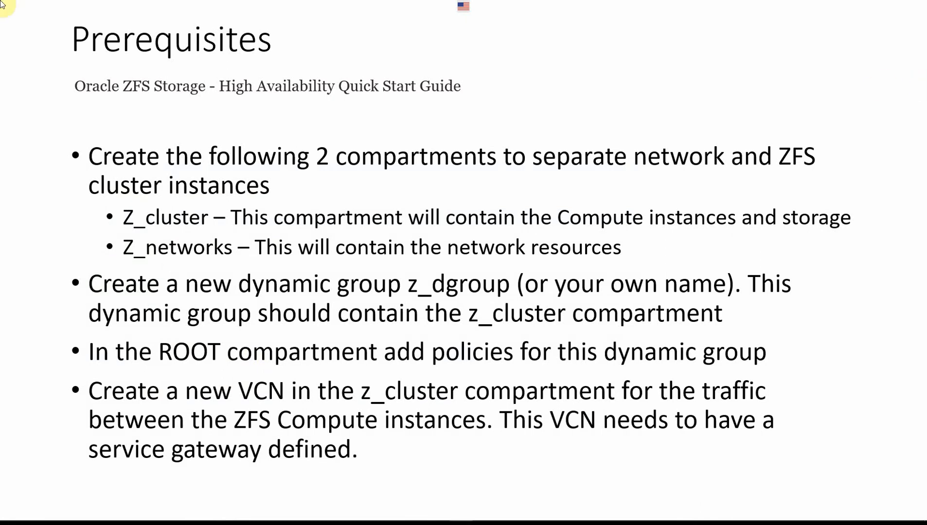
drag(926, 20, 755, 28)
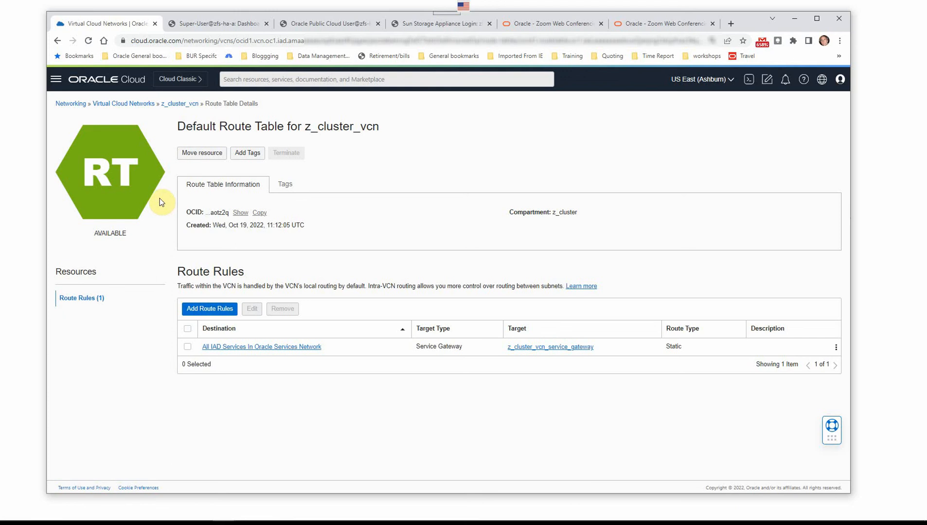
List the Virtual Cloud Networks in the parent compartment of z_cluster, and review the subnets of the VCN there
click(132, 103)
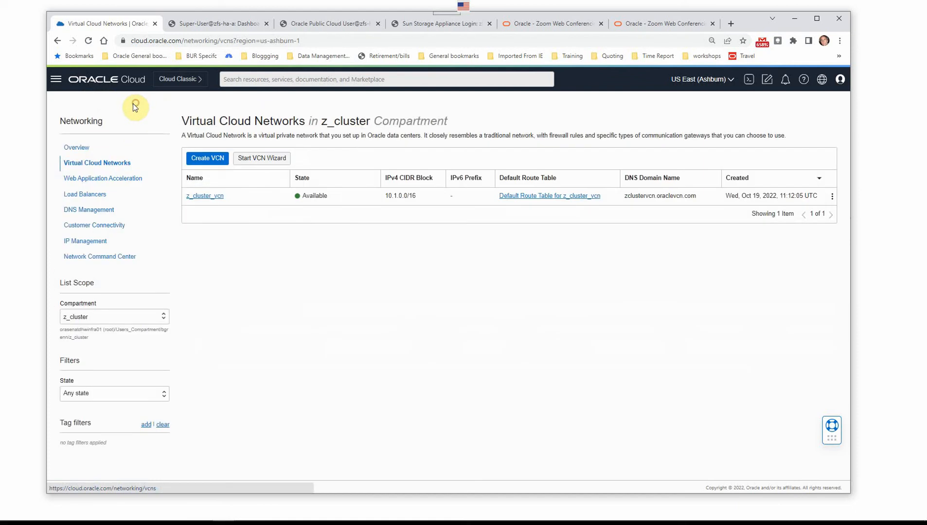
click(163, 317)
scroll(117, 404, down, 5)
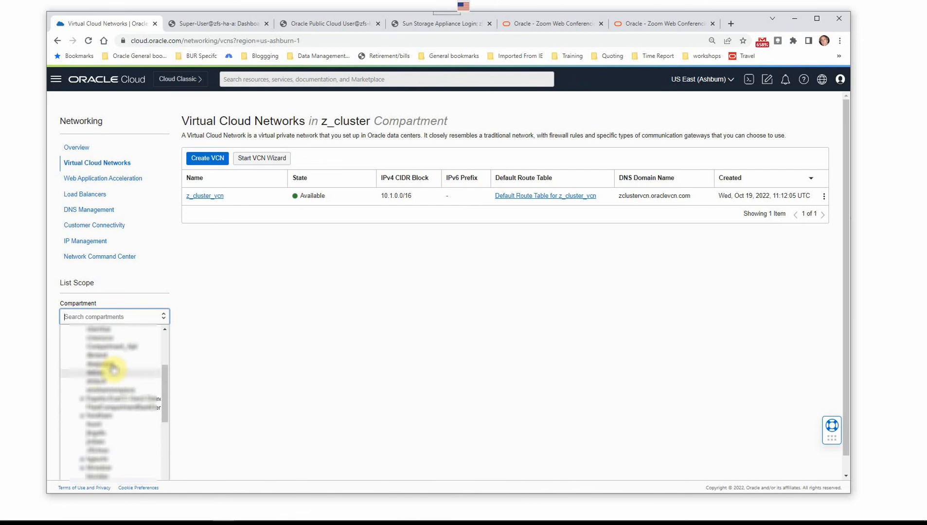
scroll(93, 379, up, 5)
click(95, 344)
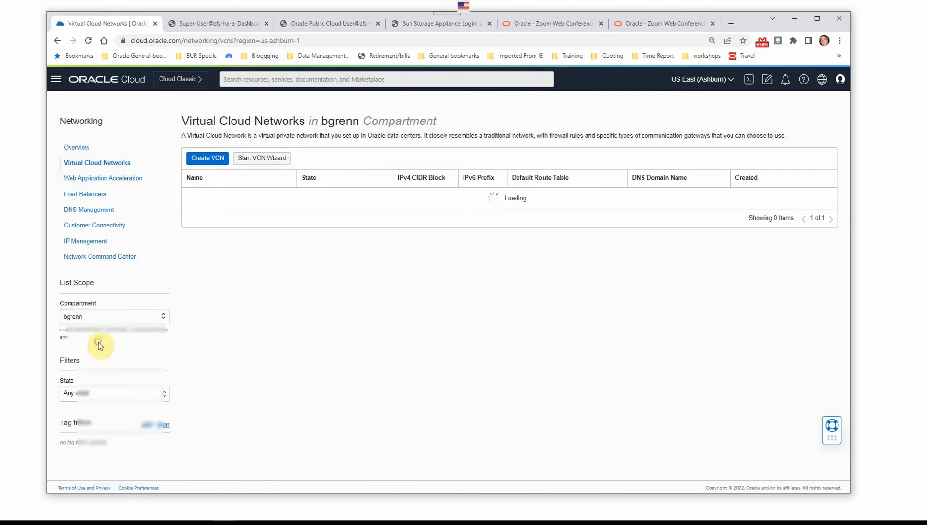
click(211, 196)
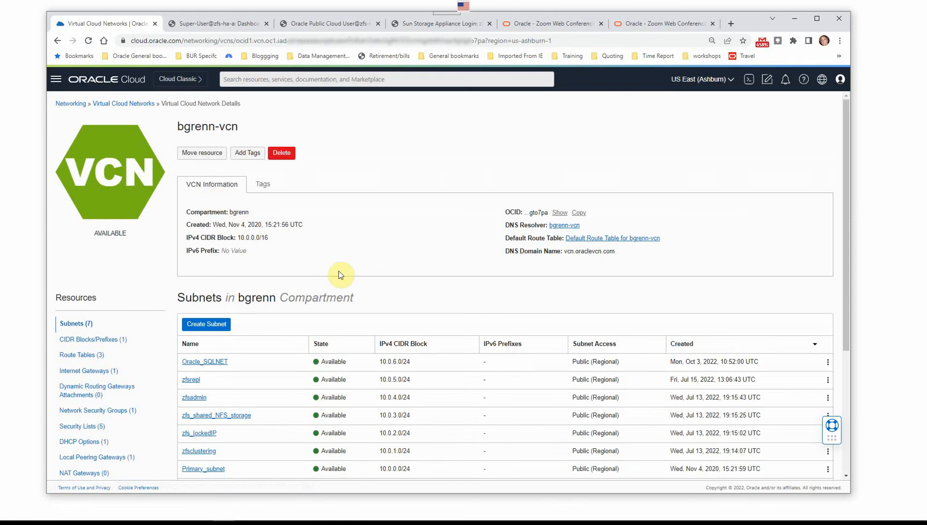
scroll(337, 271, down, 2)
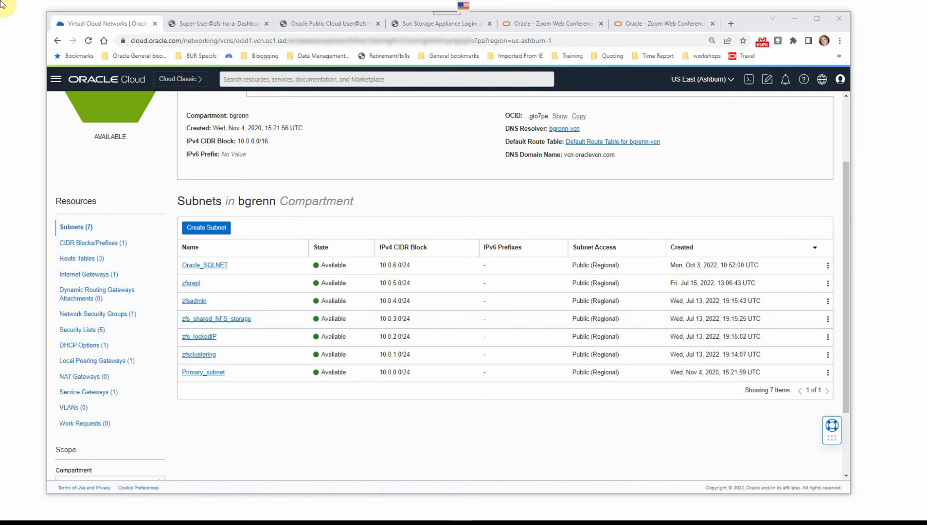
Search all Marketplace applications for "zfs" and open the Oracle ZFS Storage Marketplace Stack listing
click(56, 79)
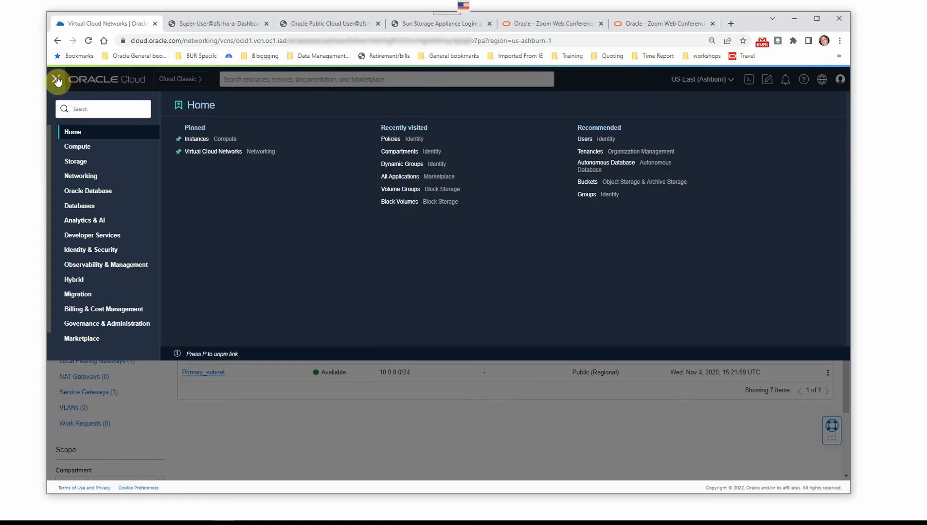
mouse_move(92, 340)
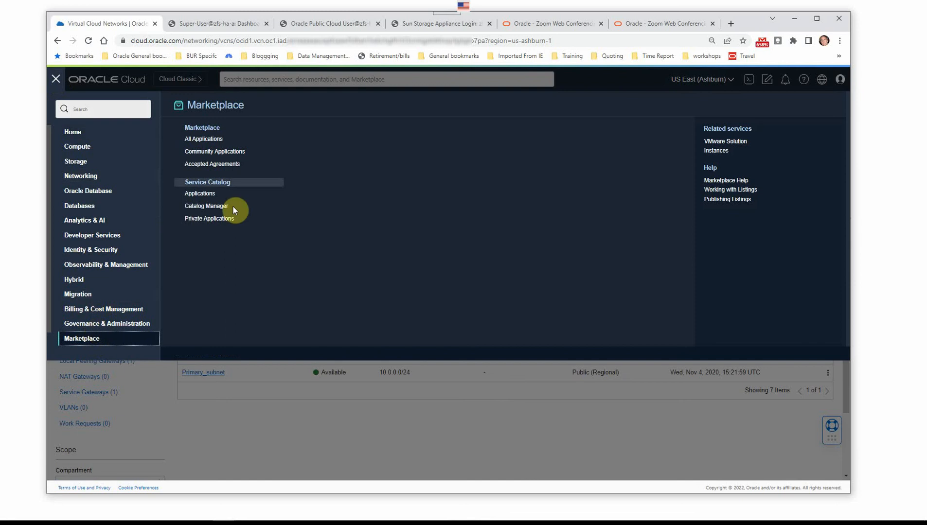
click(203, 139)
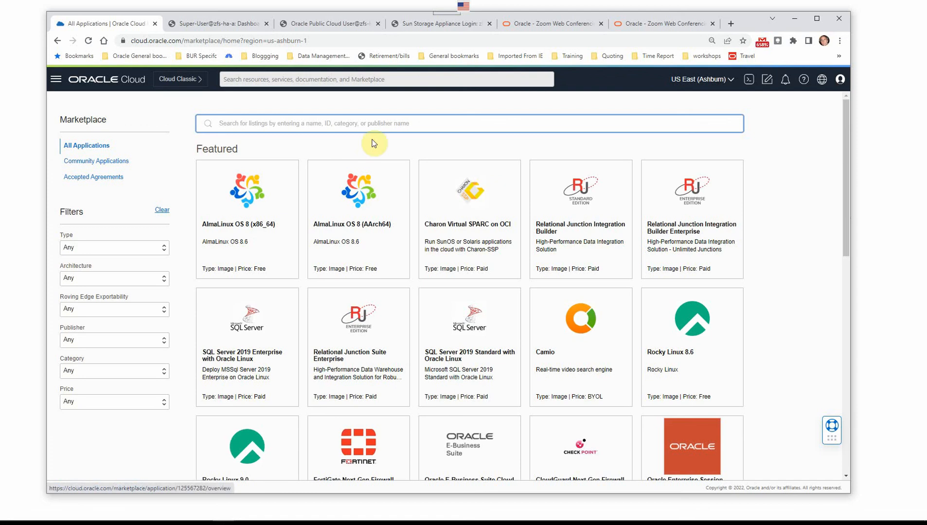
click(376, 123)
text(z)
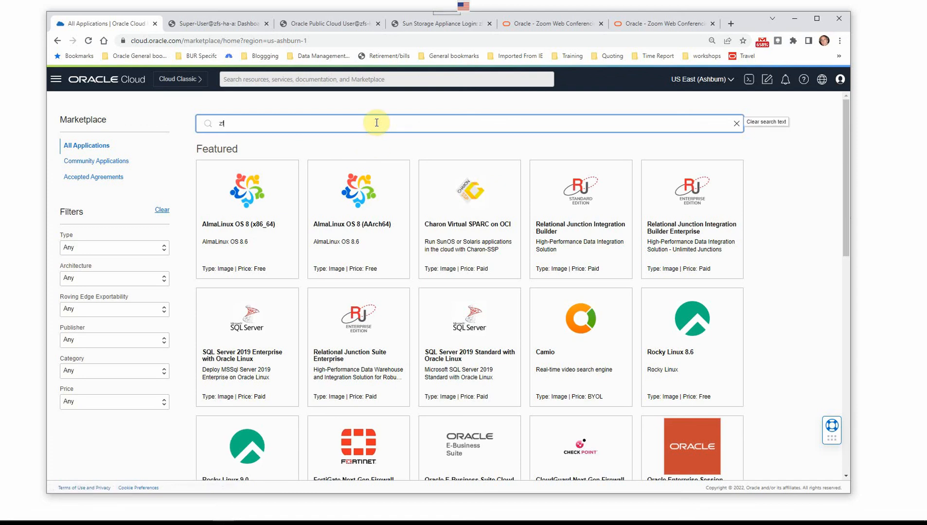
text(fs)
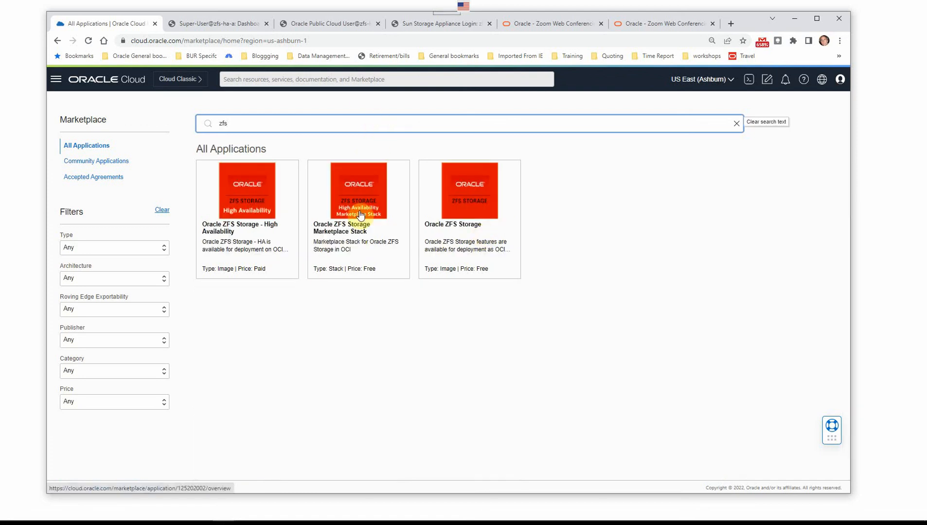
click(360, 216)
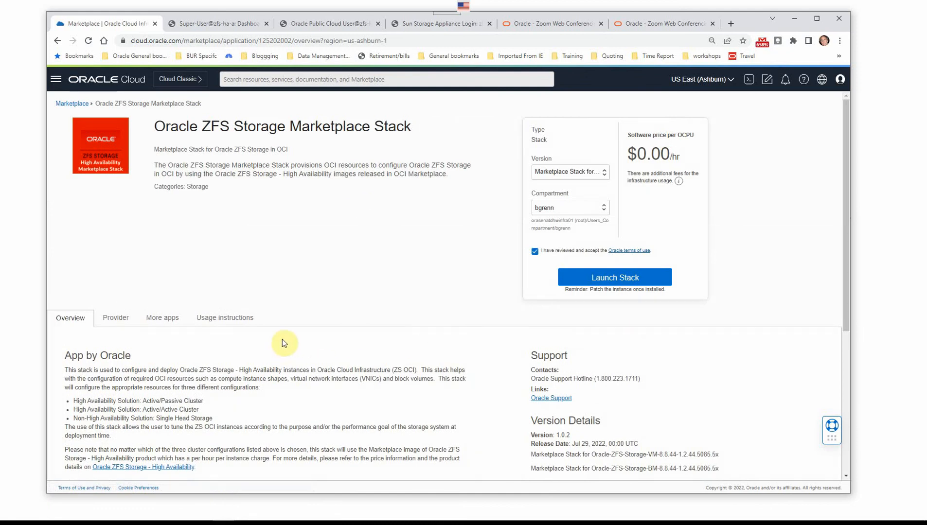
Launch the Marketplace stack in the z_cluster compartment, and accept the default stack information to reach the variables configuration
click(604, 209)
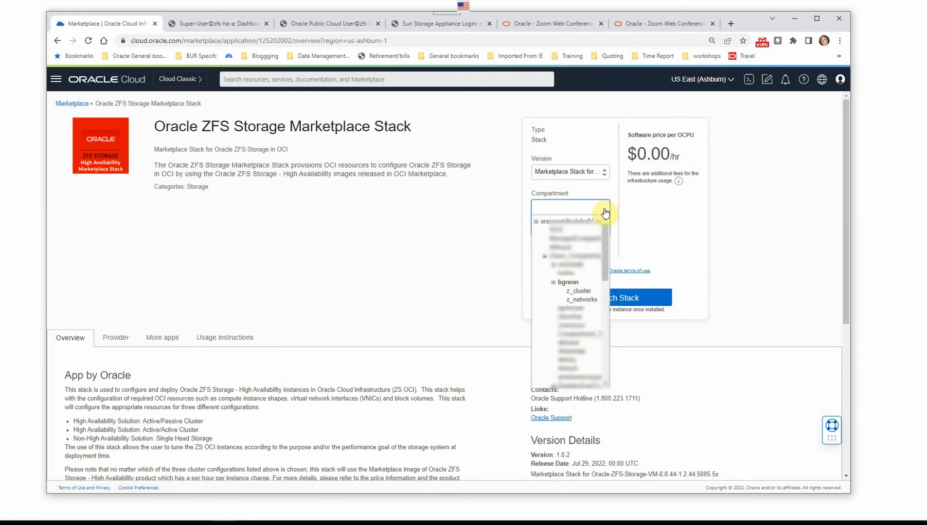
click(579, 291)
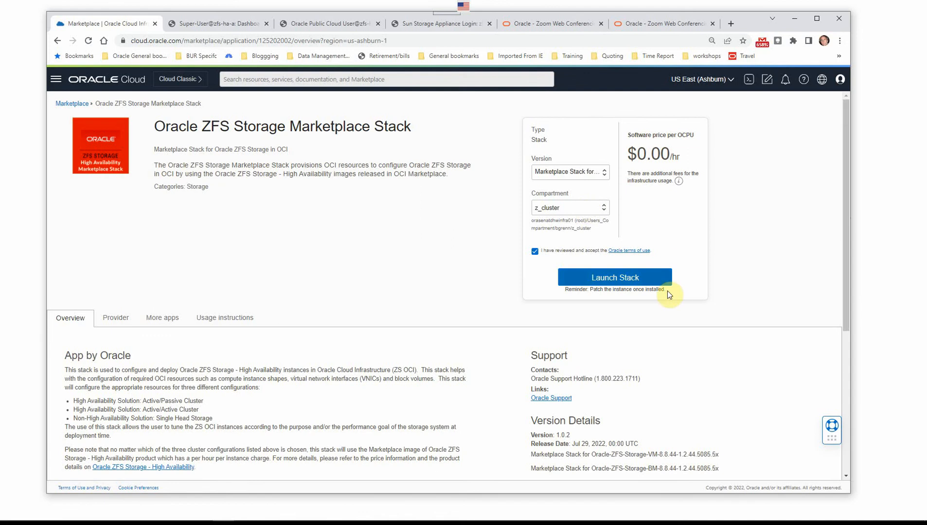
click(631, 278)
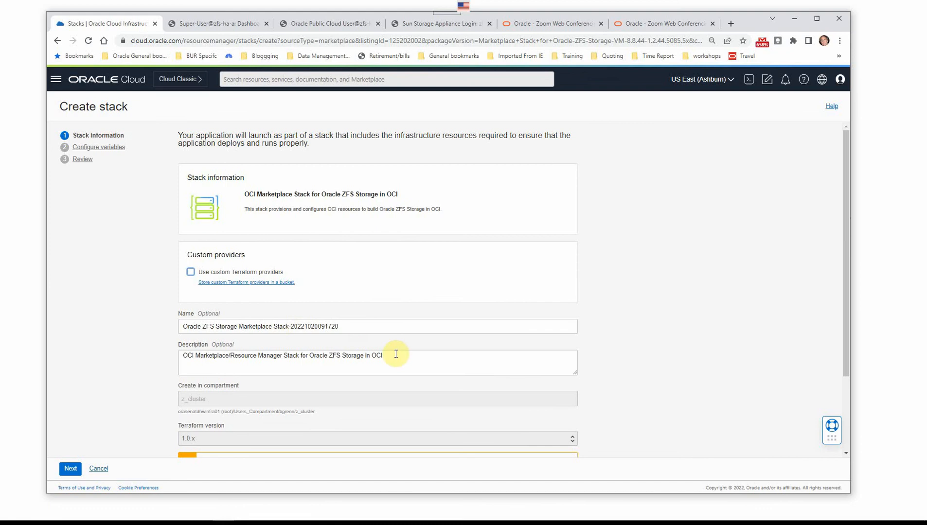
scroll(434, 368, down, 2)
scroll(436, 372, down, 1)
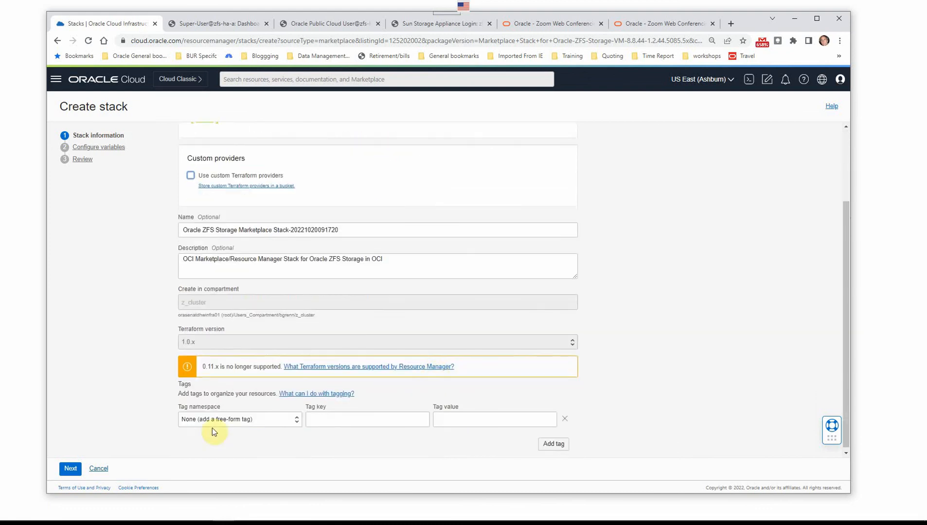
click(70, 469)
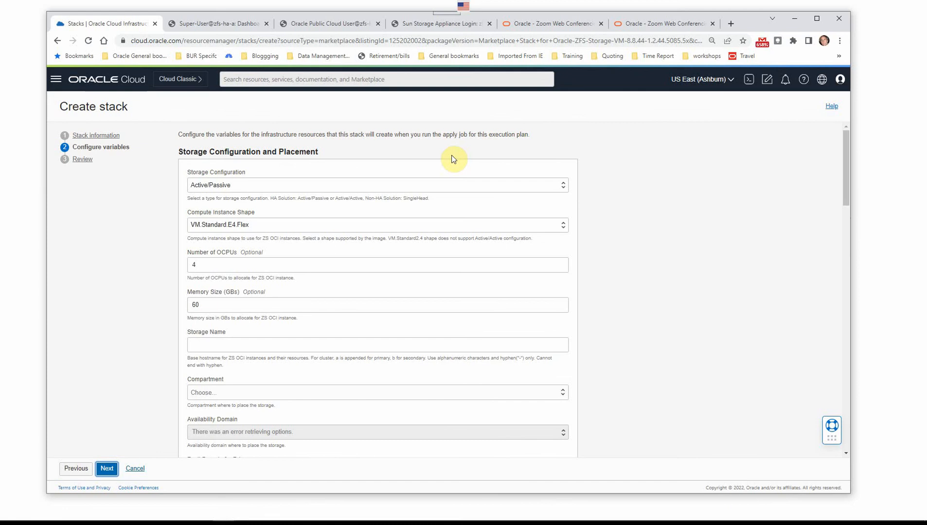
Set the storage configuration to Active/Active and keep VM.Standard.E4.Flex as the compute instance shape
click(490, 185)
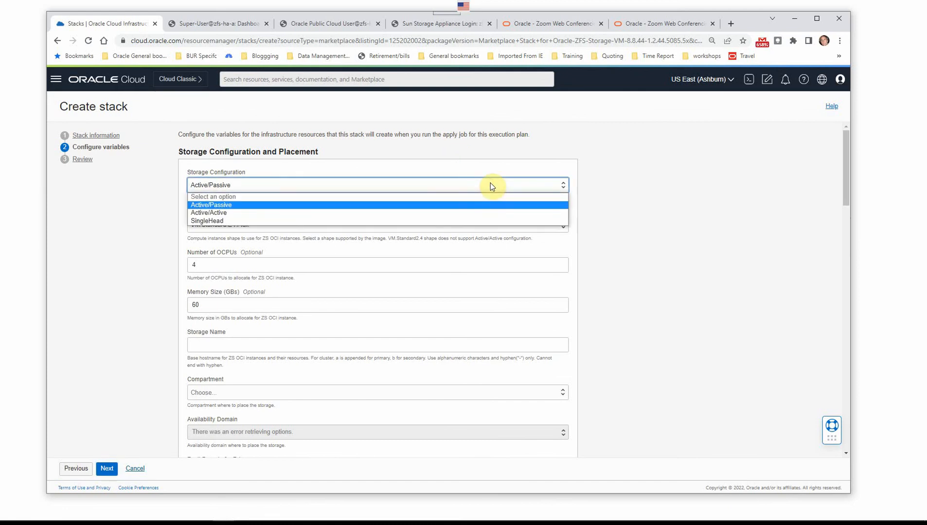
click(236, 213)
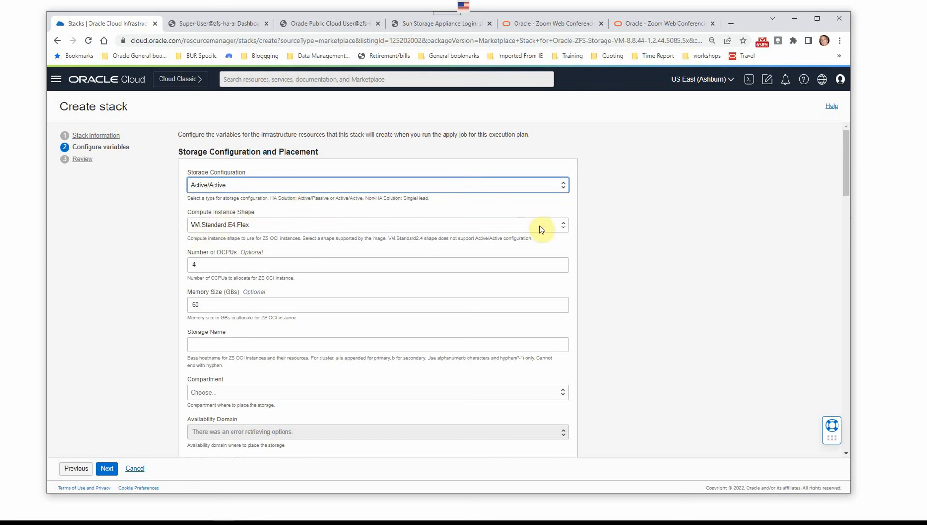
click(563, 226)
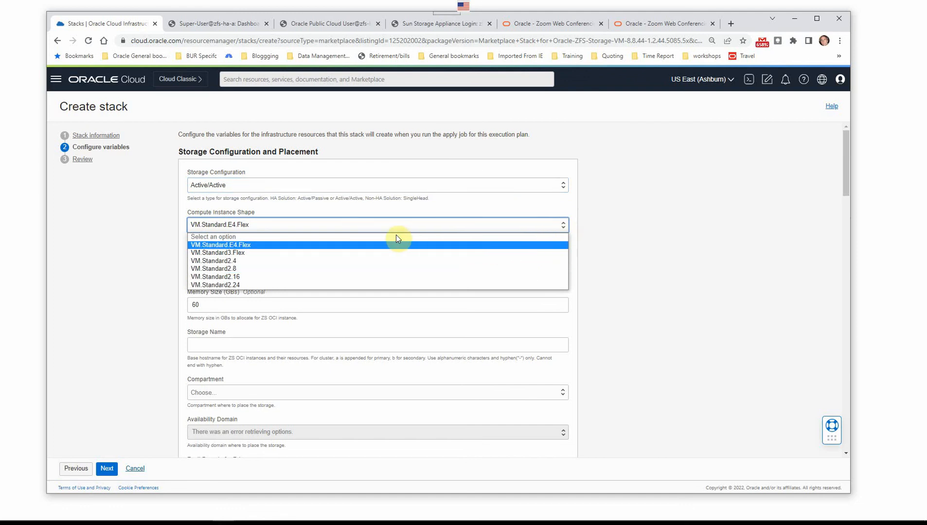
click(271, 246)
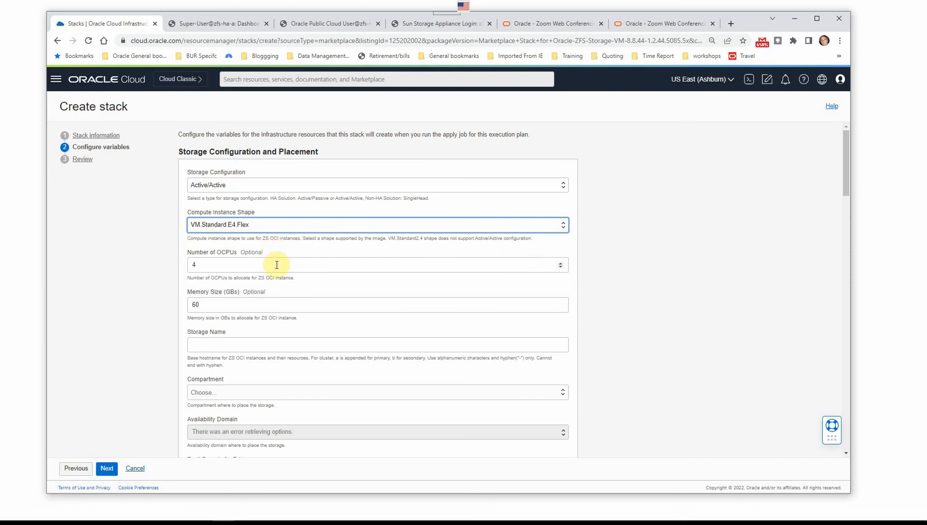
Set the number of OCPUs to 06 and the storage name to zfs-ha
click(277, 265)
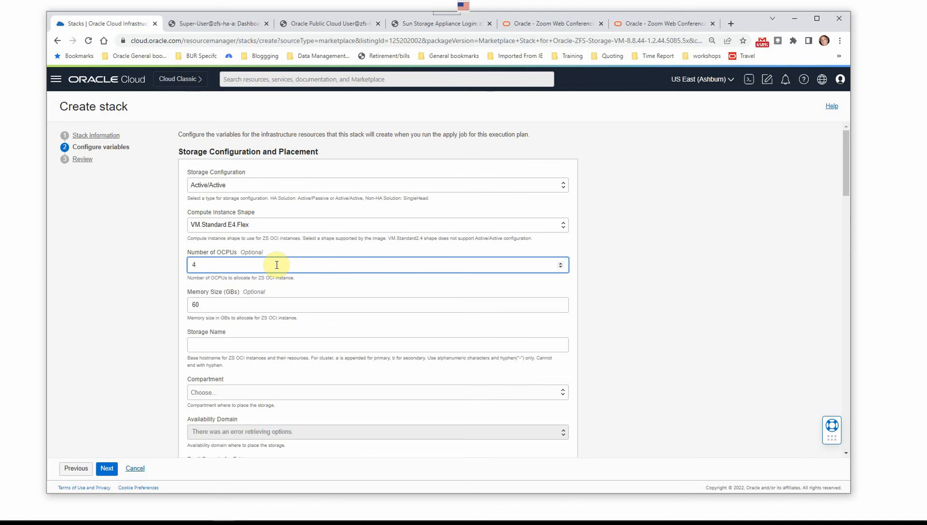
key(BackSpace)
text(06)
key(BackSpace)
text(6)
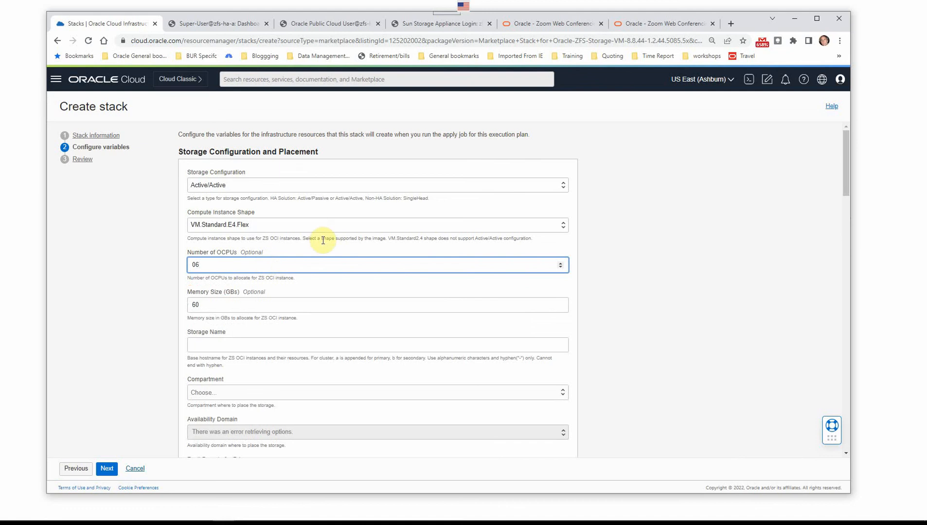
click(254, 344)
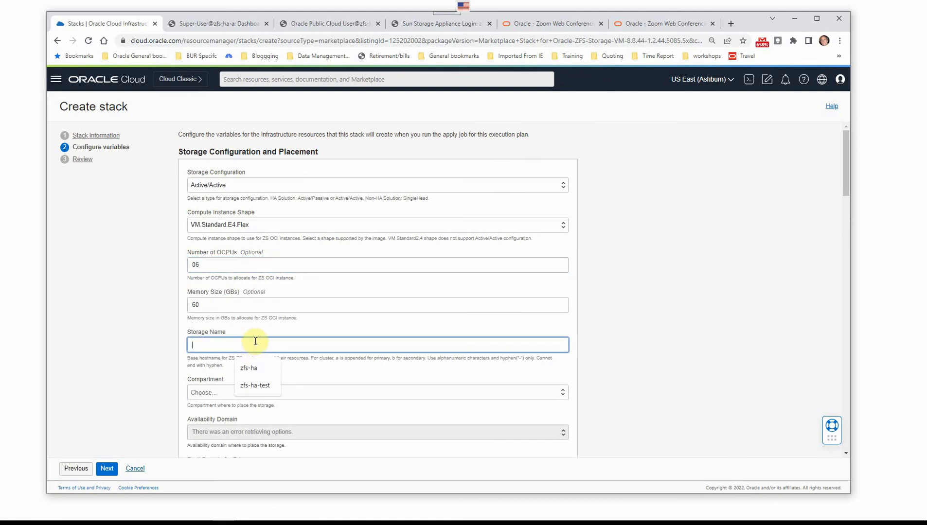
click(258, 368)
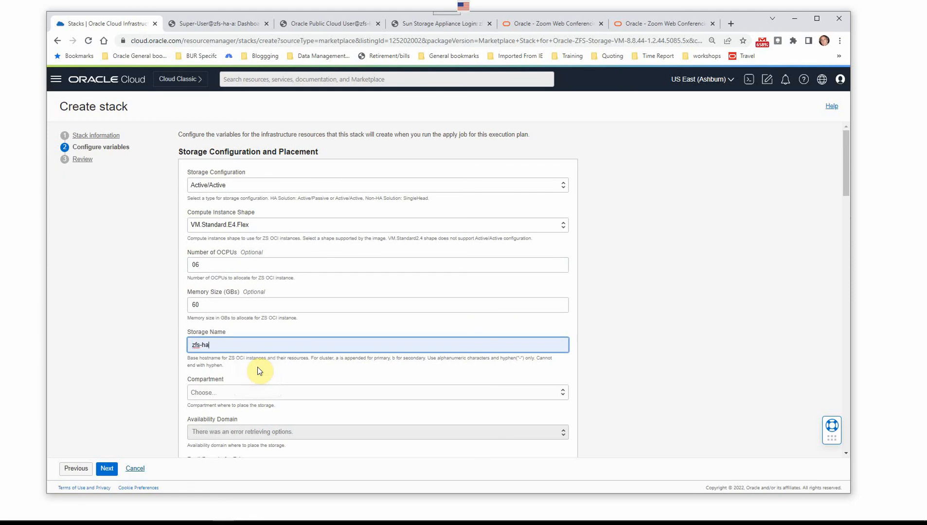
Choose z_cluster in the compartment tree as the compartment where the storage is placed
scroll(328, 340, down, 1)
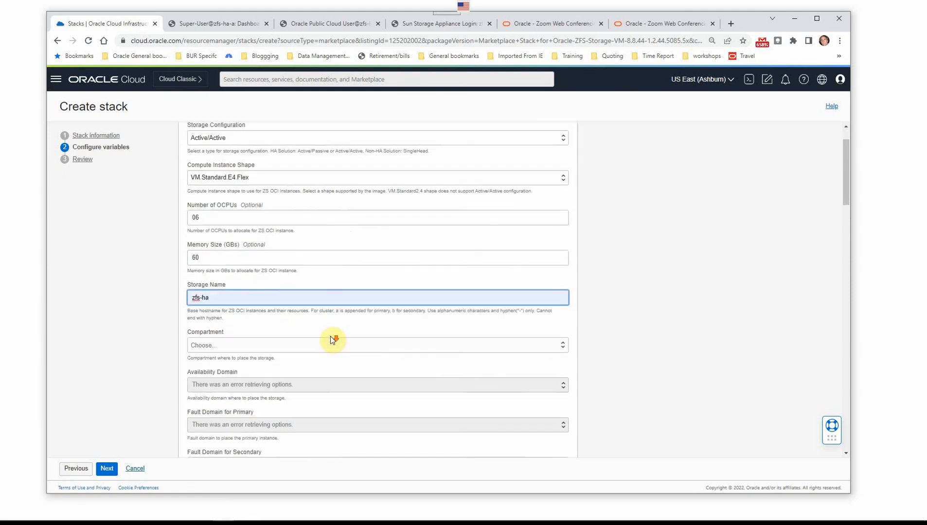
click(555, 347)
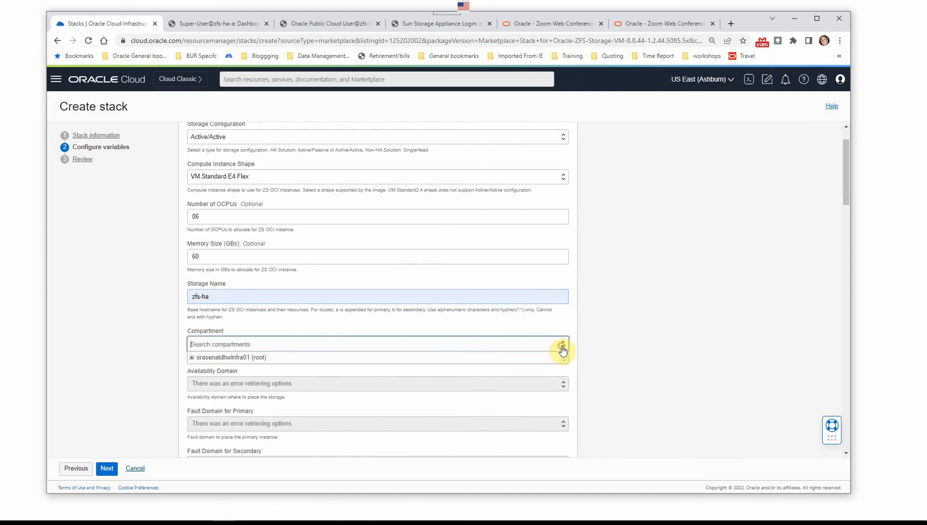
click(191, 358)
click(202, 386)
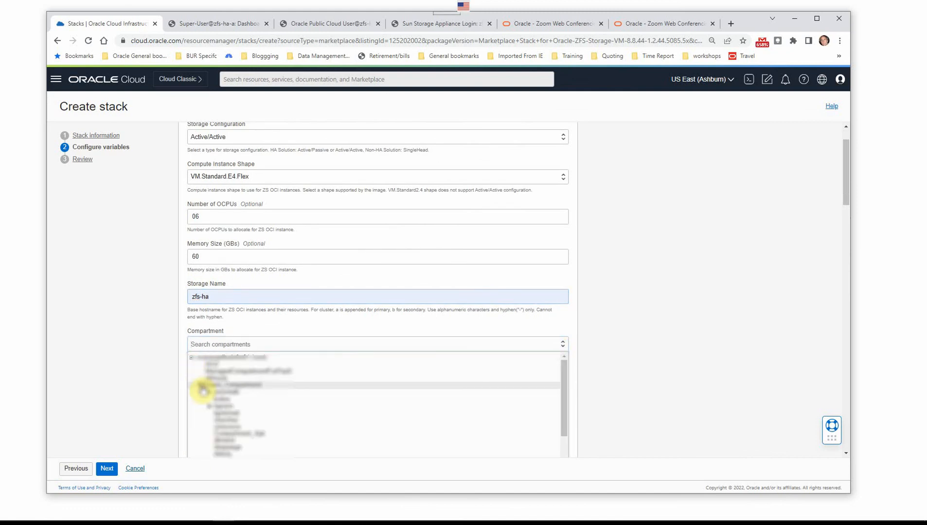
click(210, 407)
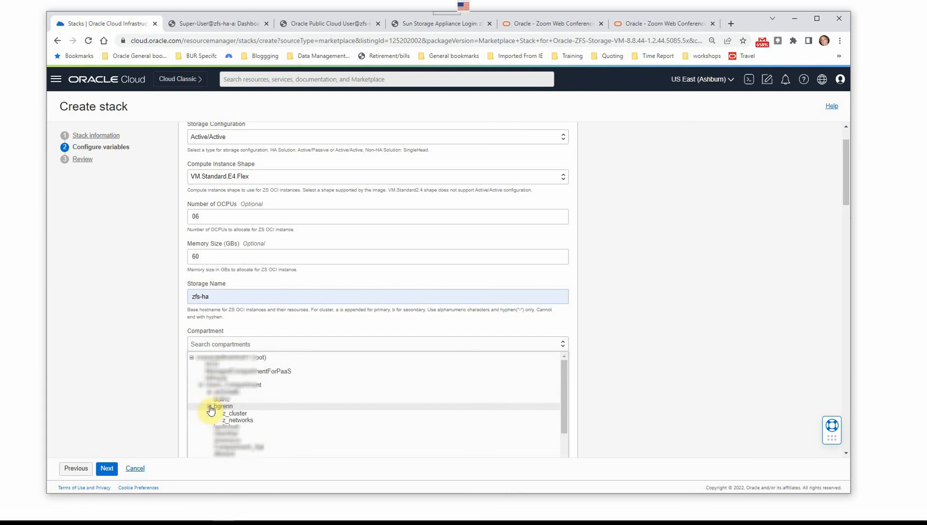
click(237, 414)
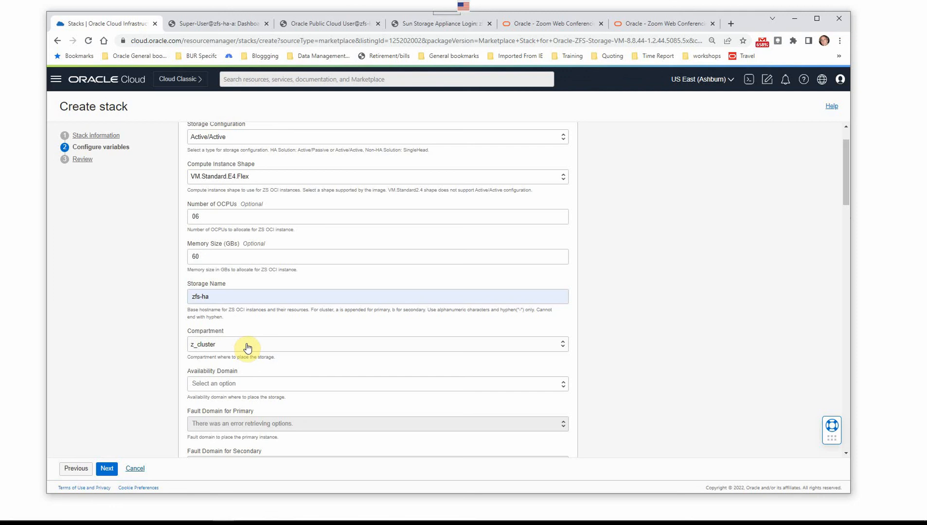
Set the storage's availability domain to US-ASHBURN-AD-1
scroll(262, 341, down, 1)
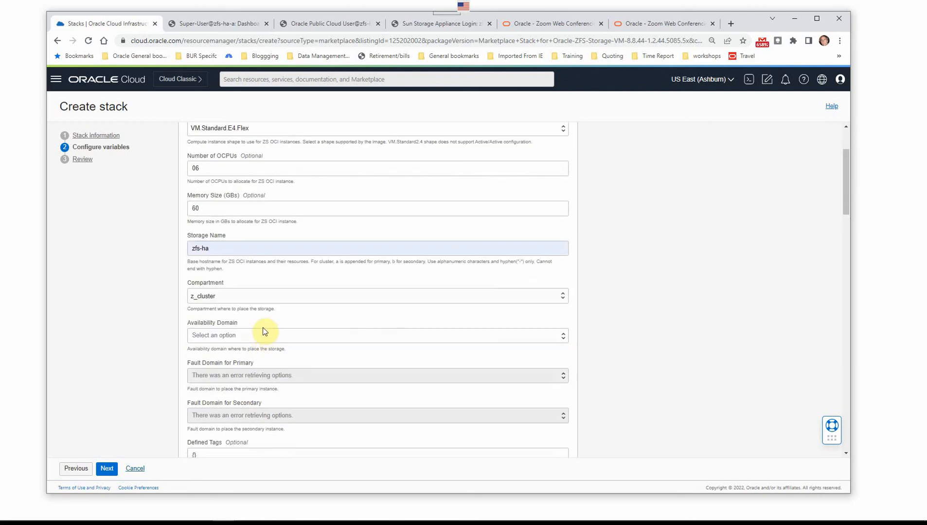
scroll(260, 322, down, 1)
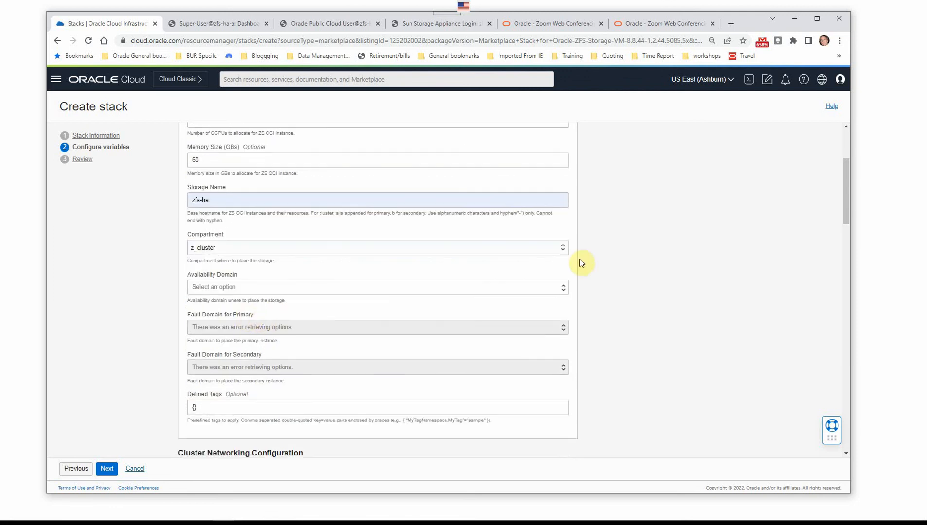
click(563, 291)
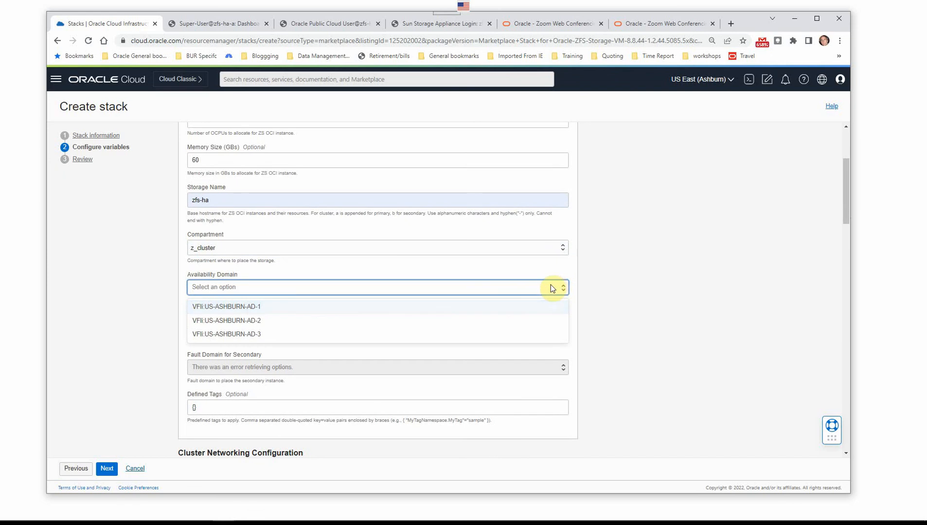
click(260, 307)
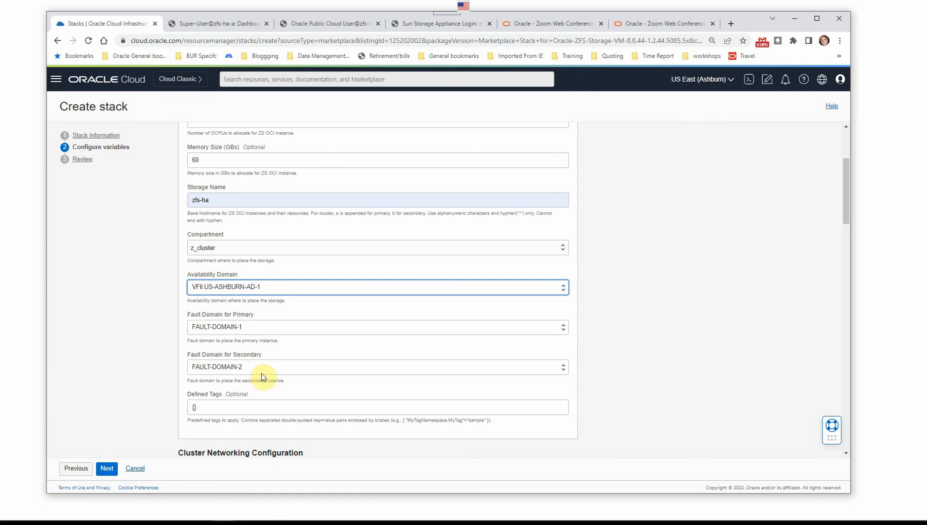
Set the cluster network VCN's compartment to z_cluster and choose z_cluster_vcn as the cluster network VCN
scroll(278, 375, down, 2)
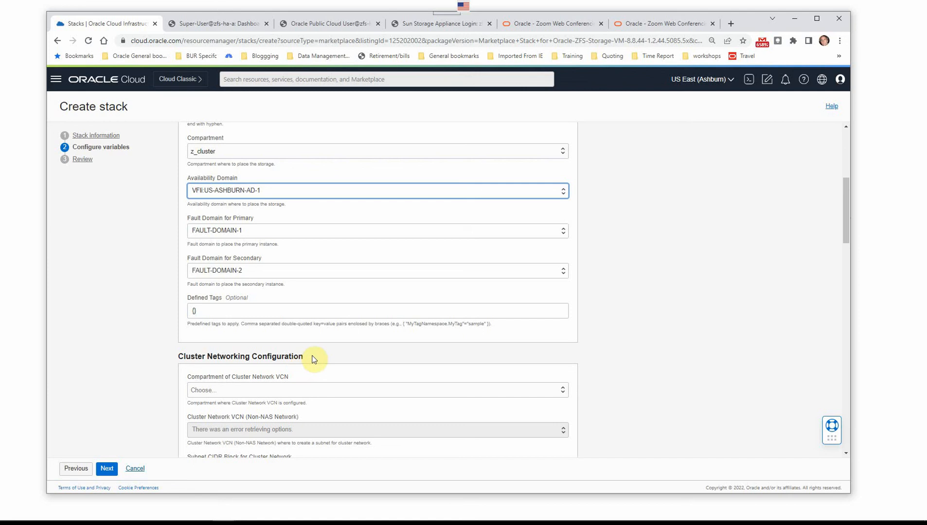
scroll(354, 334, down, 1)
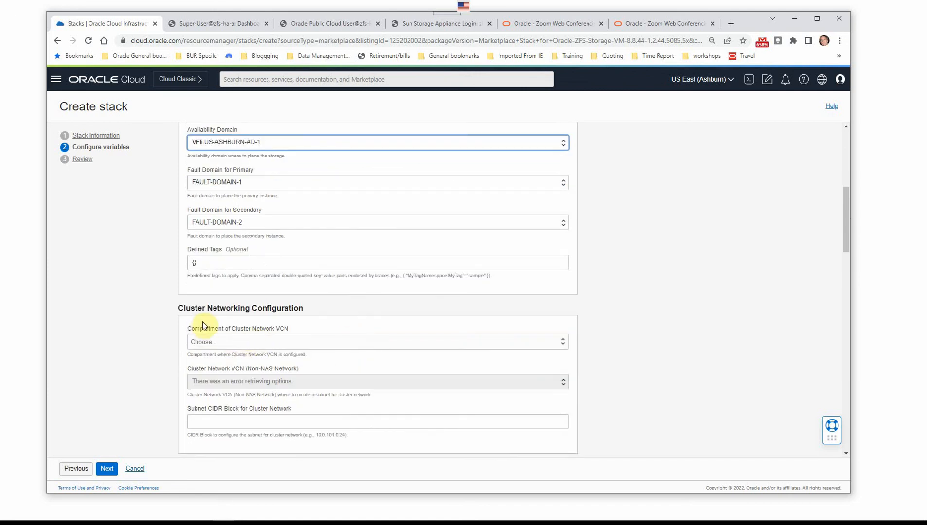
click(563, 343)
click(192, 355)
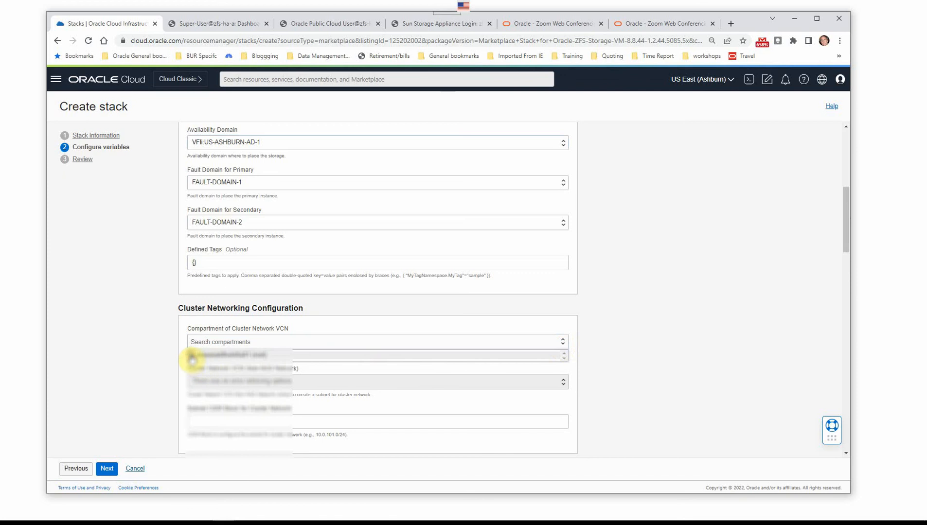
click(201, 384)
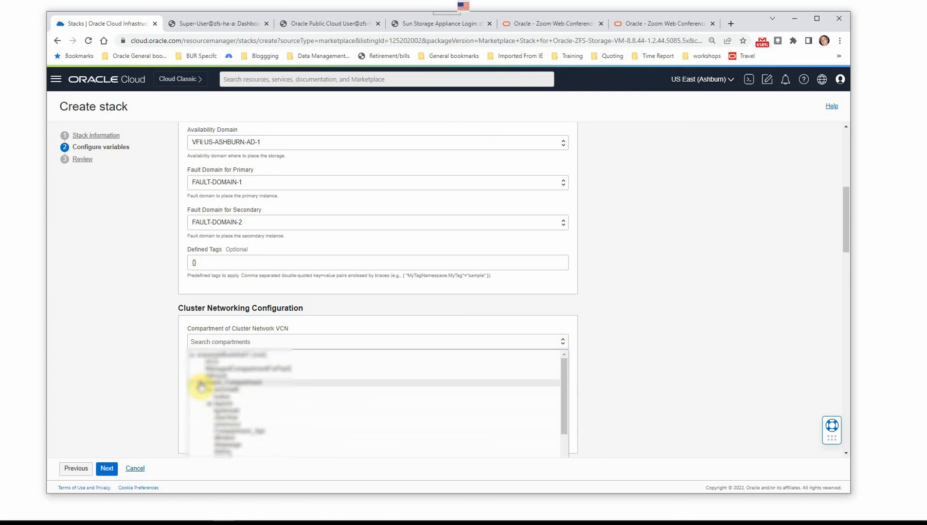
click(209, 408)
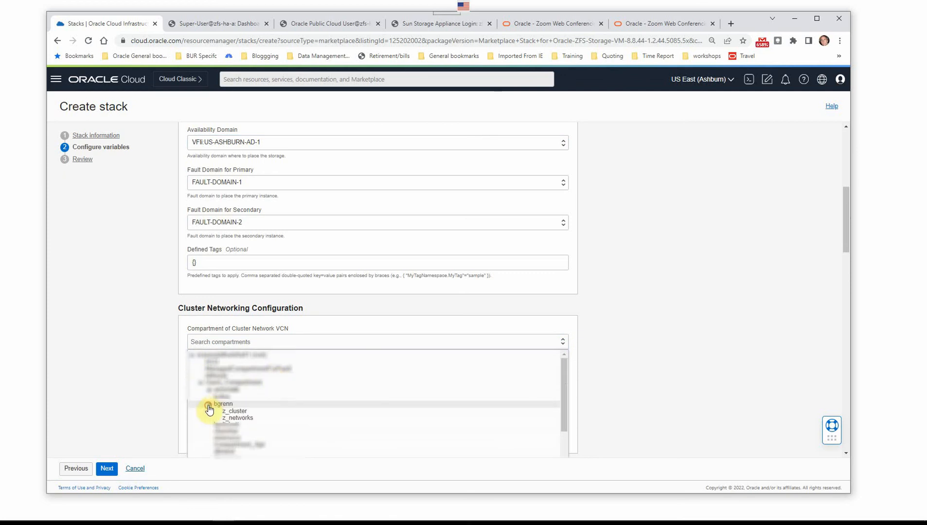
click(243, 413)
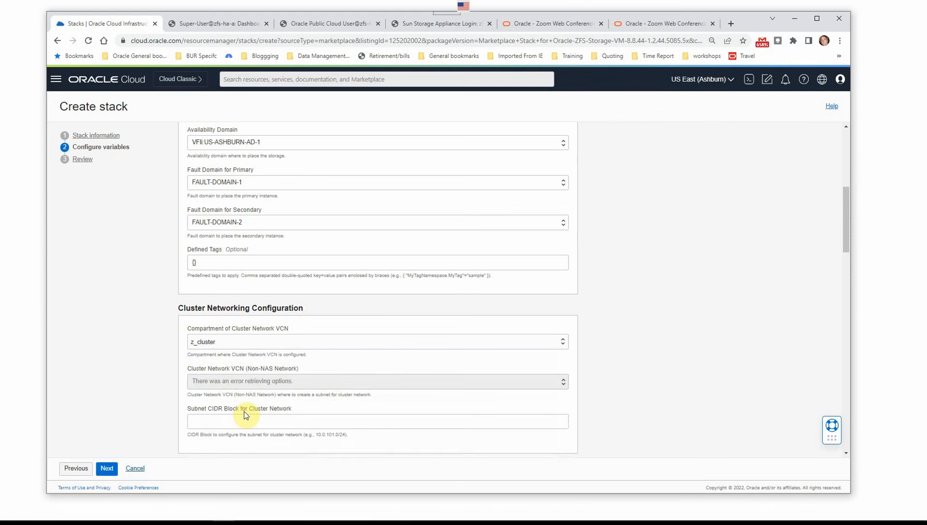
click(263, 387)
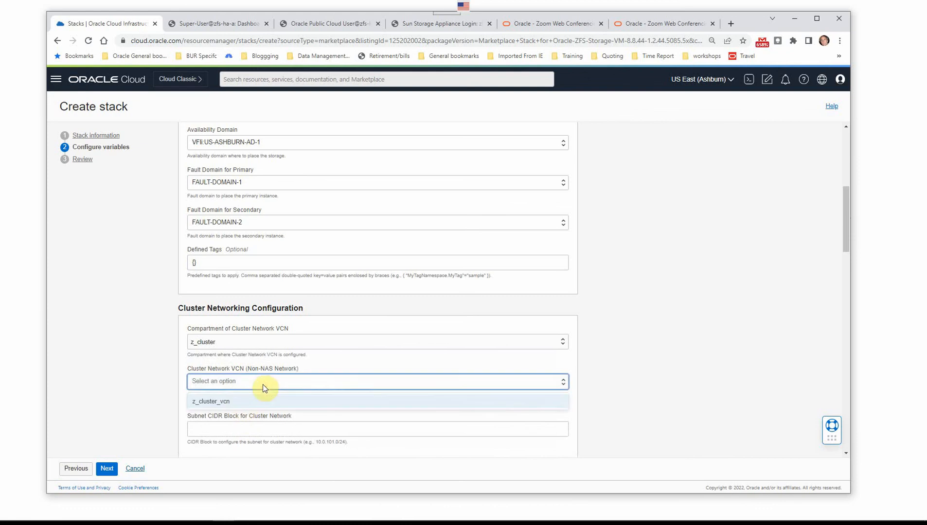
click(226, 403)
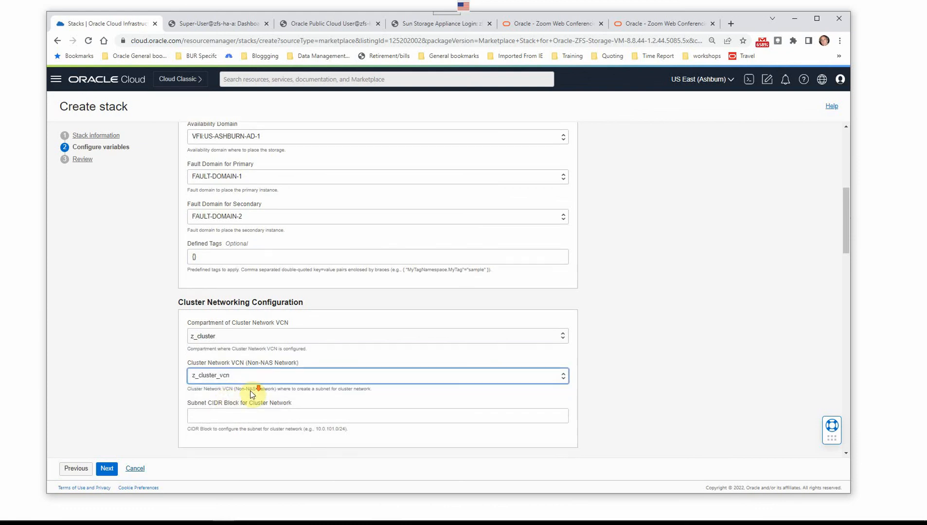
Set the subnet CIDR block for the cluster network to 10.1.0.0/24
scroll(253, 389, down, 1)
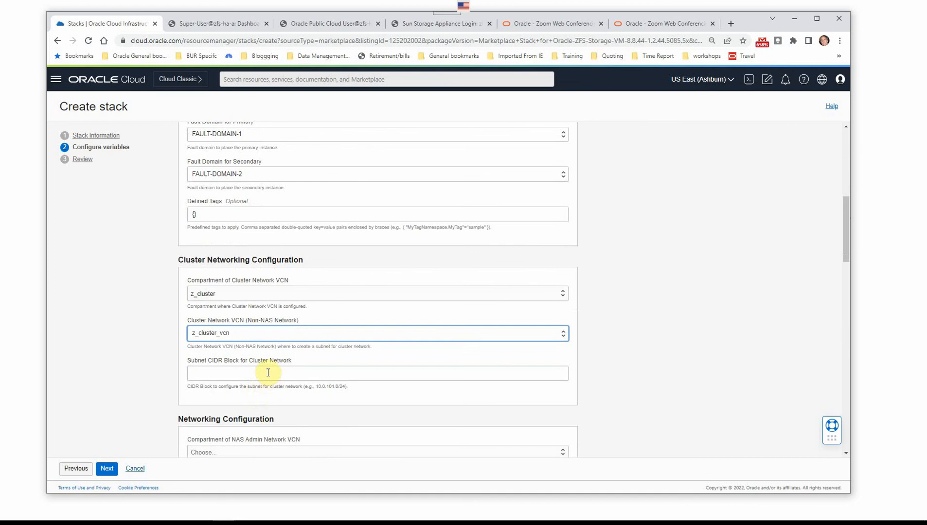
click(270, 374)
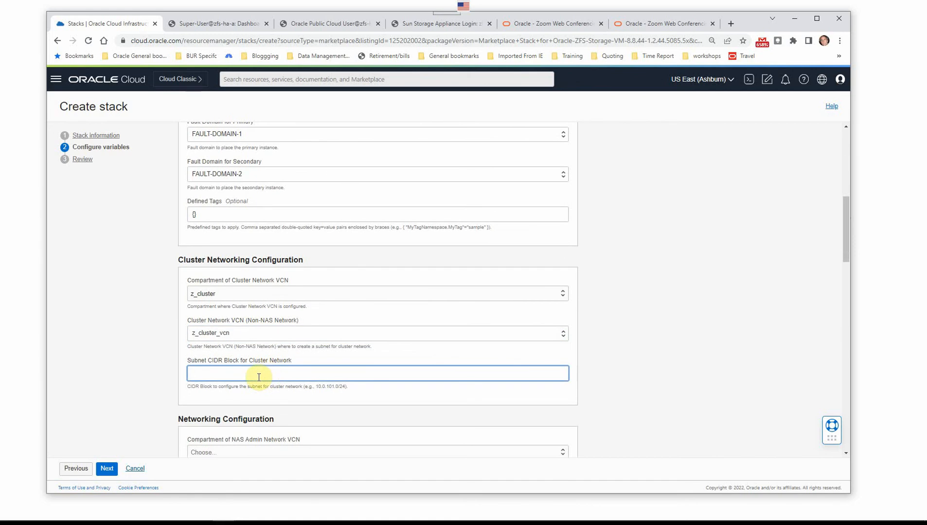
text(10)
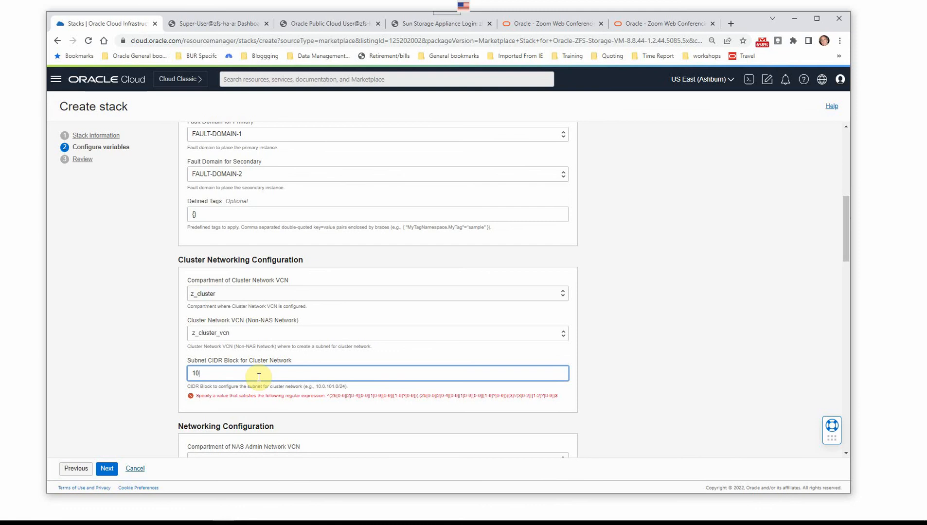
text(.1.0.0/2)
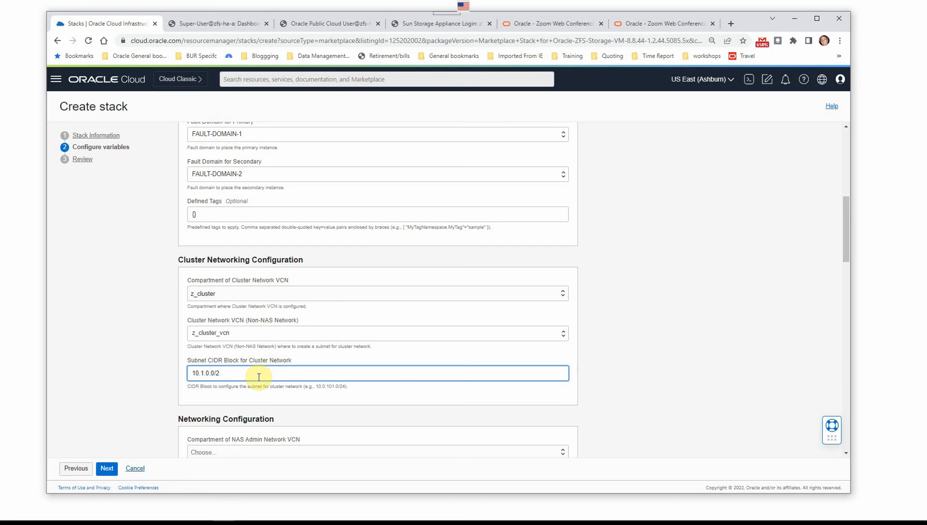
text(4)
Set the NAS admin network VCN's compartment to the parent of z_cluster and z_networks, and choose the zfsadmin (Regional) subnet
scroll(284, 414, down, 1)
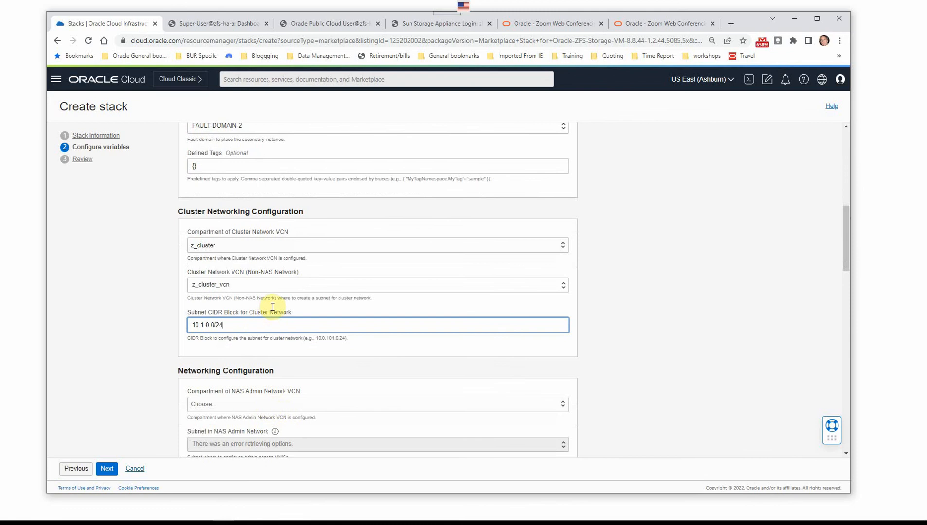
click(257, 404)
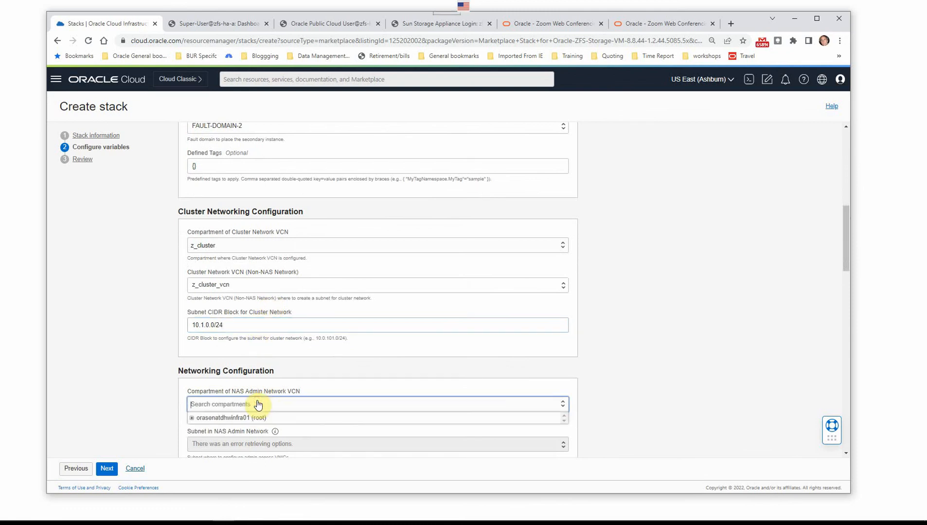
scroll(258, 404, down, 1)
click(192, 371)
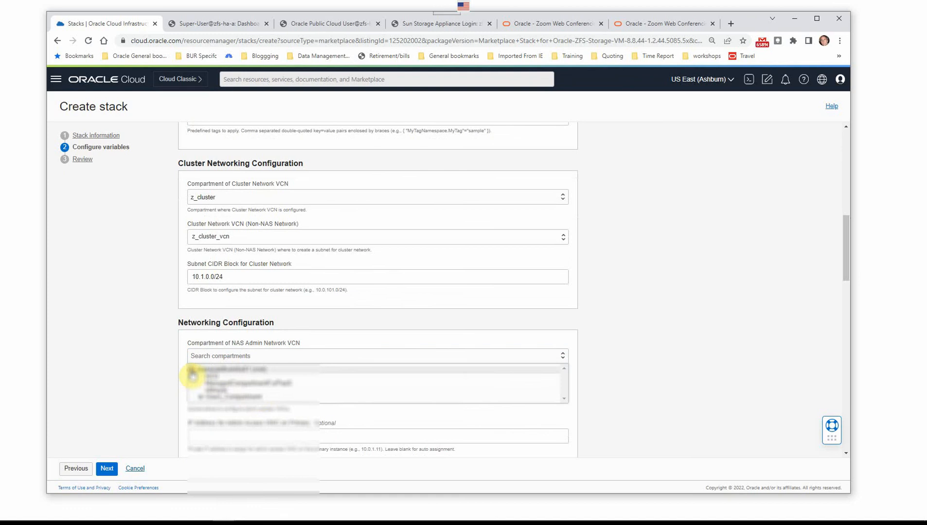
click(201, 398)
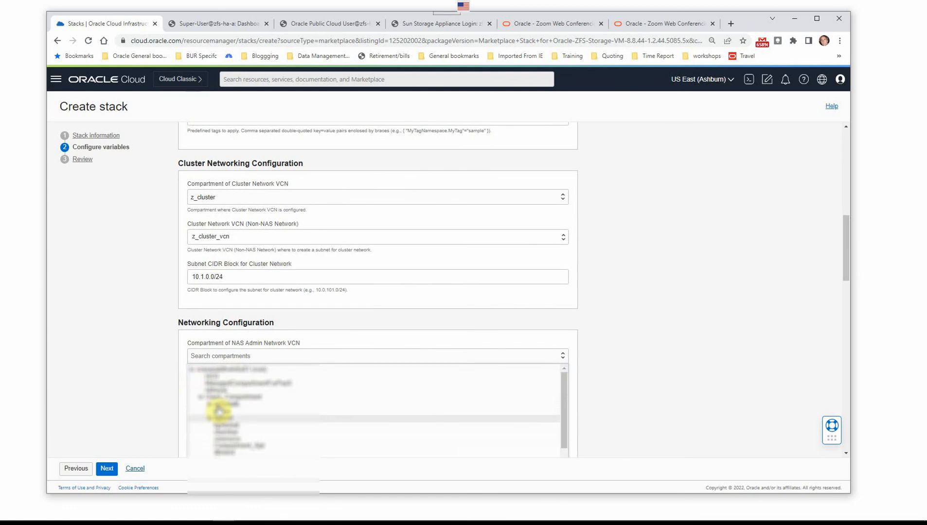
click(209, 418)
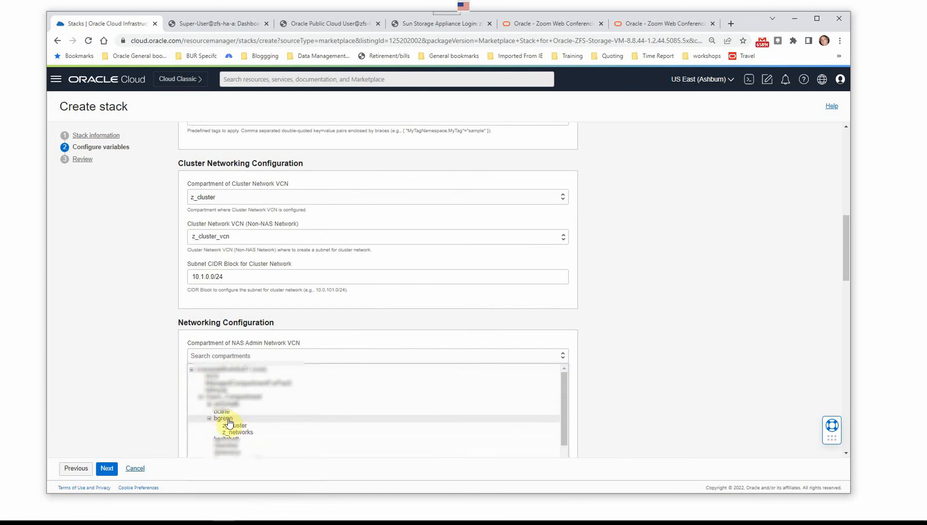
click(228, 419)
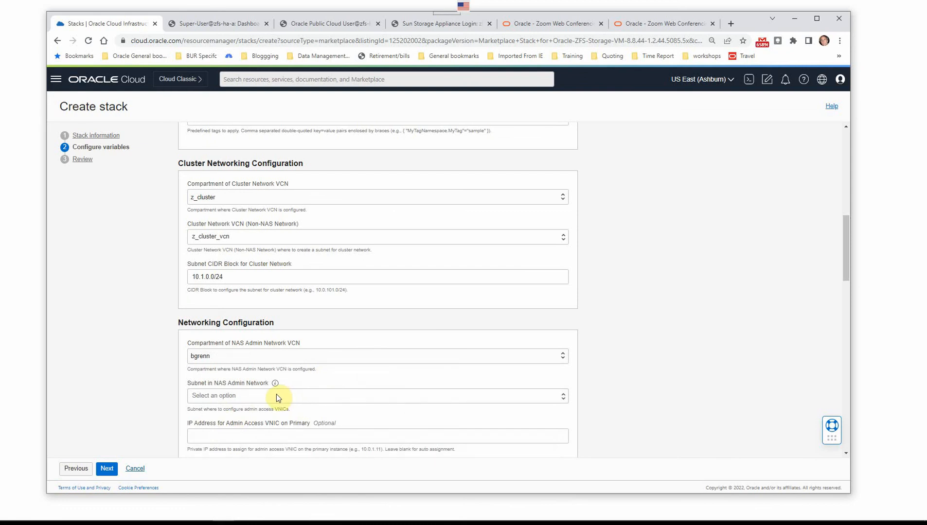
click(255, 398)
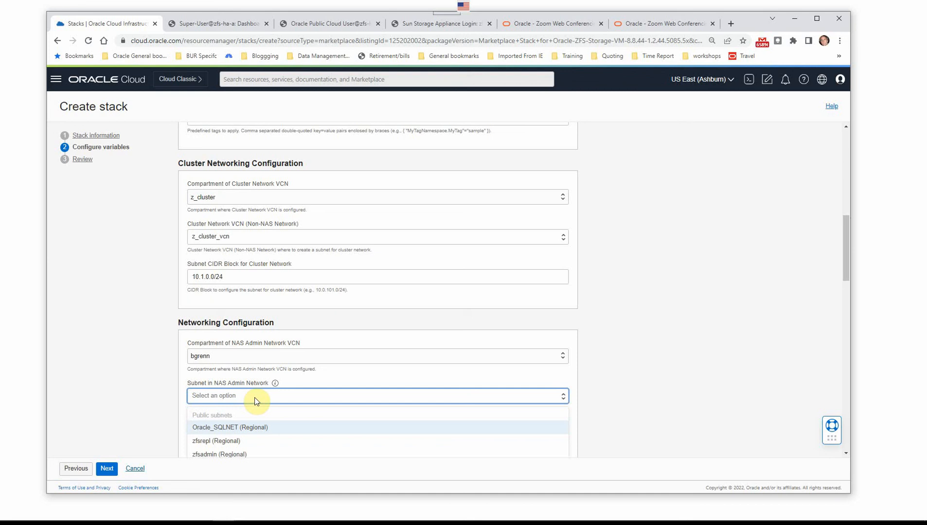
scroll(261, 401, down, 1)
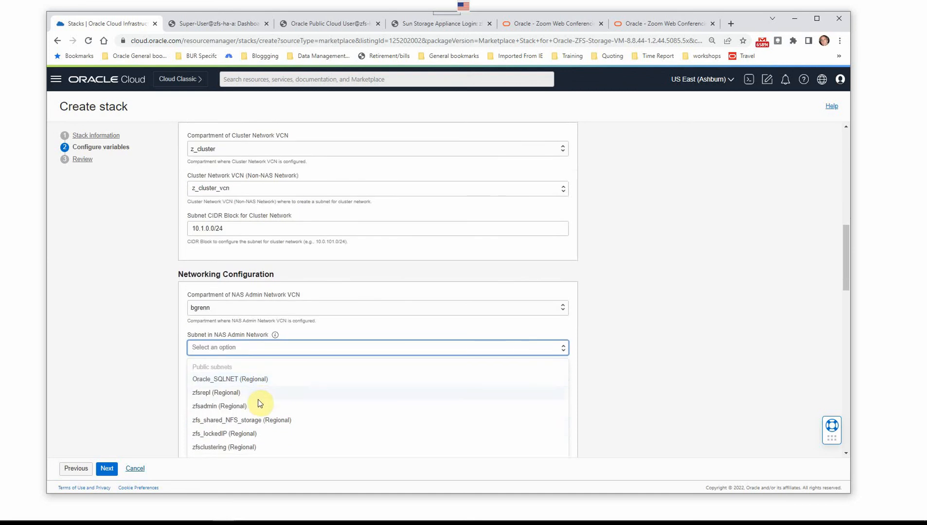
click(228, 406)
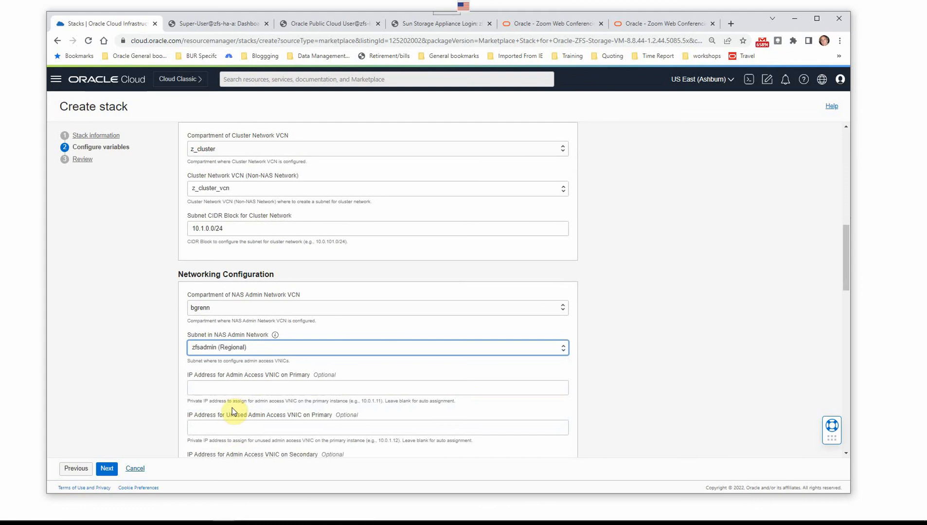
Set the NAS data network VCN's compartment to the same one as the admin network, and choose the zfs_shared_NFS_storage (Regional) subnet
scroll(350, 388, down, 2)
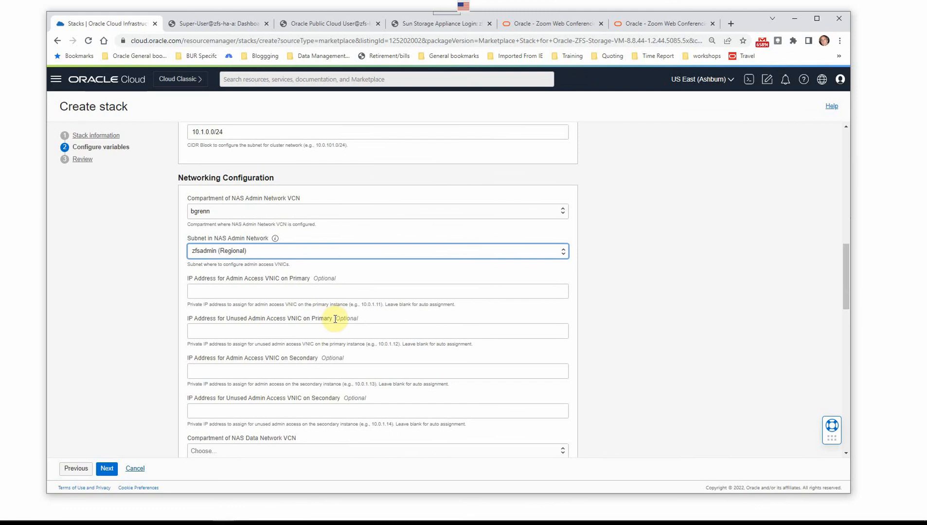
scroll(397, 360, down, 2)
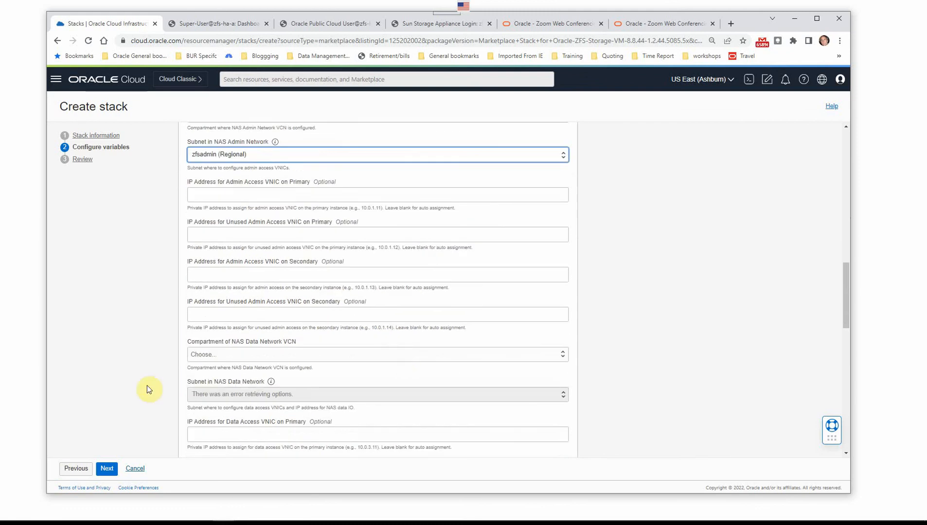
click(260, 353)
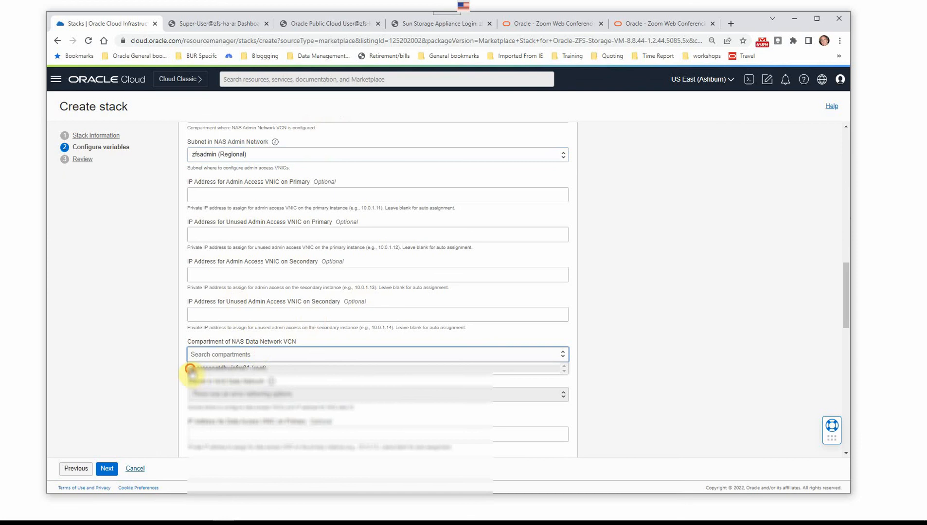
click(191, 369)
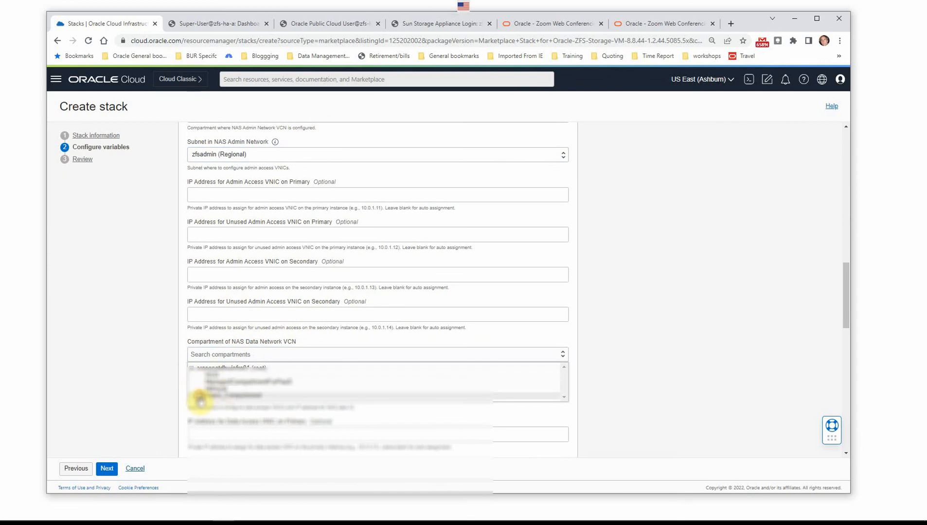
click(201, 396)
click(220, 417)
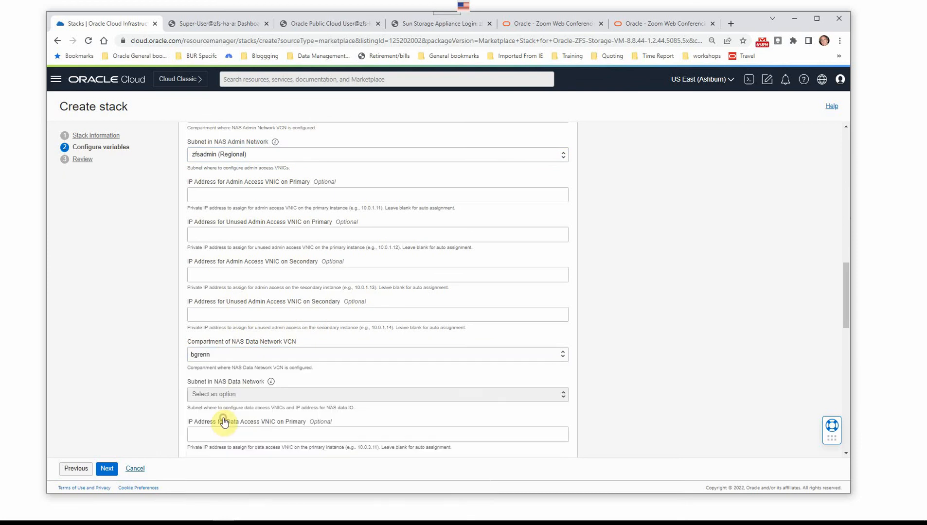
click(245, 396)
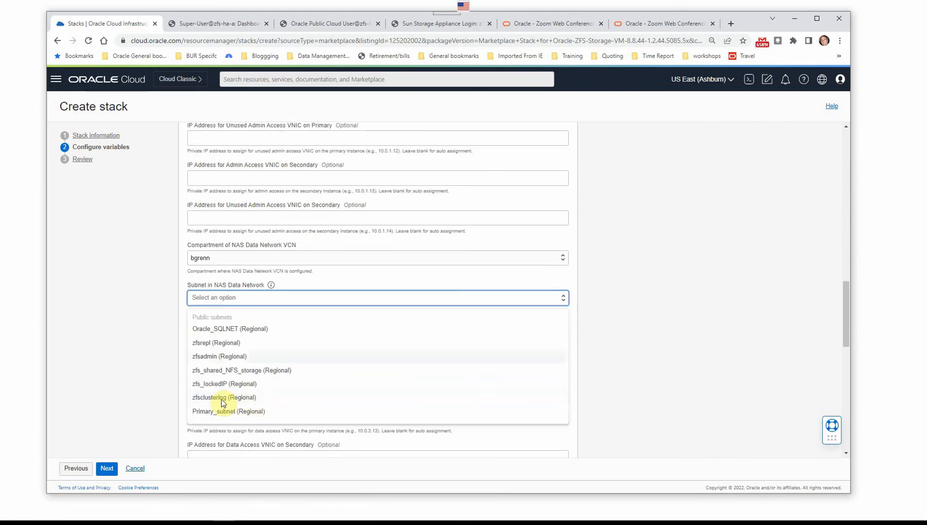
click(246, 370)
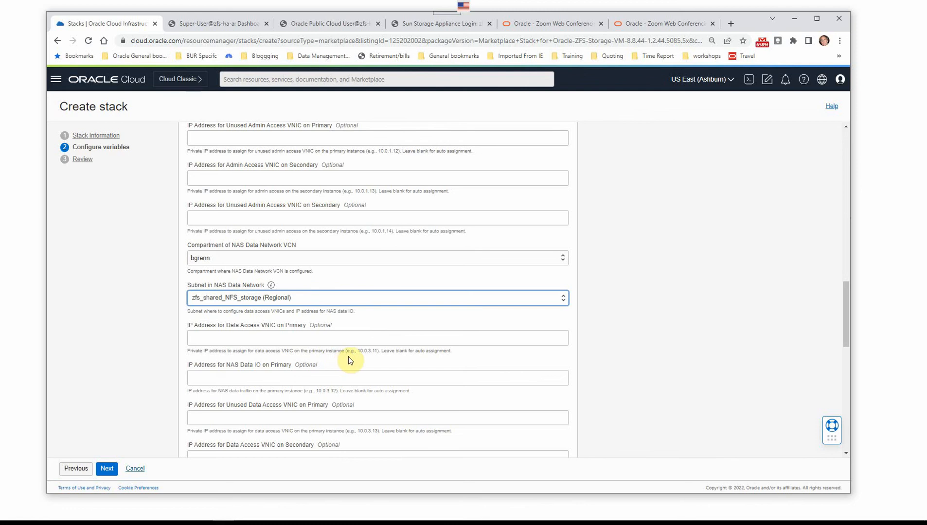
scroll(347, 358, down, 5)
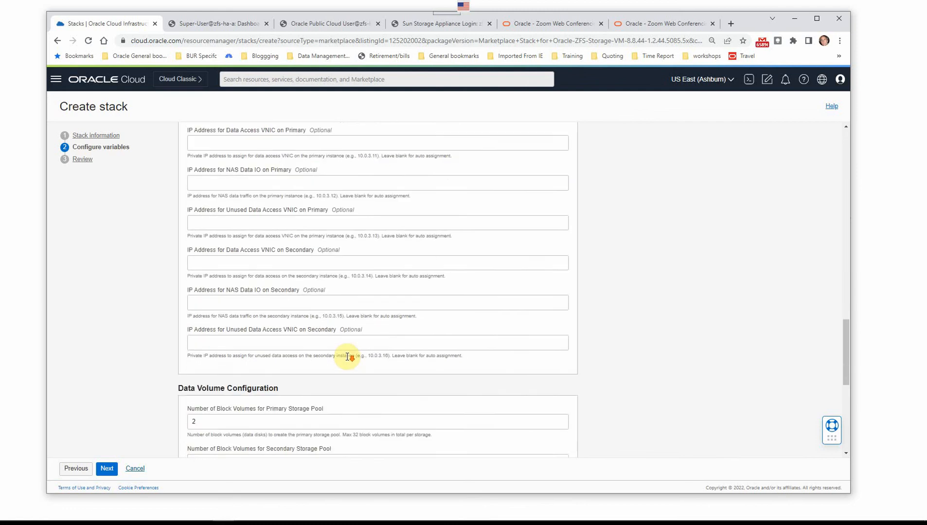
scroll(345, 357, down, 2)
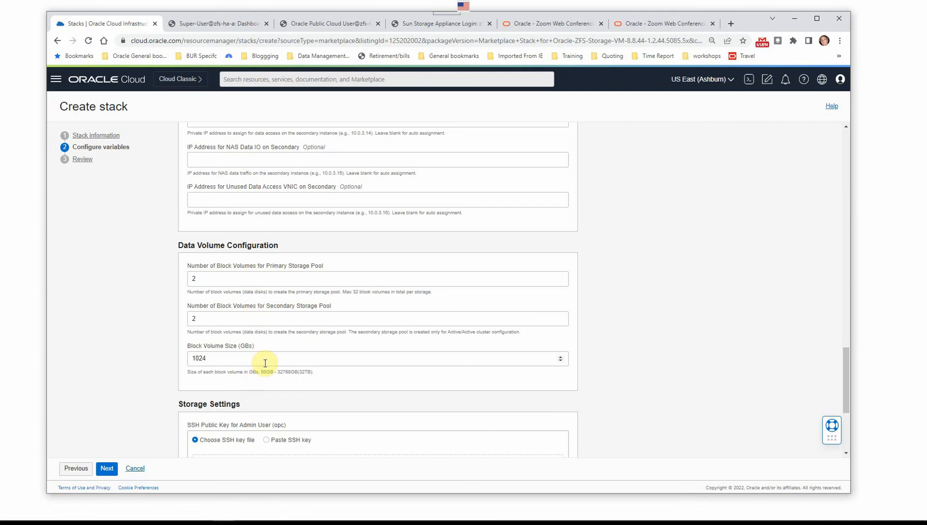
scroll(270, 358, up, 10)
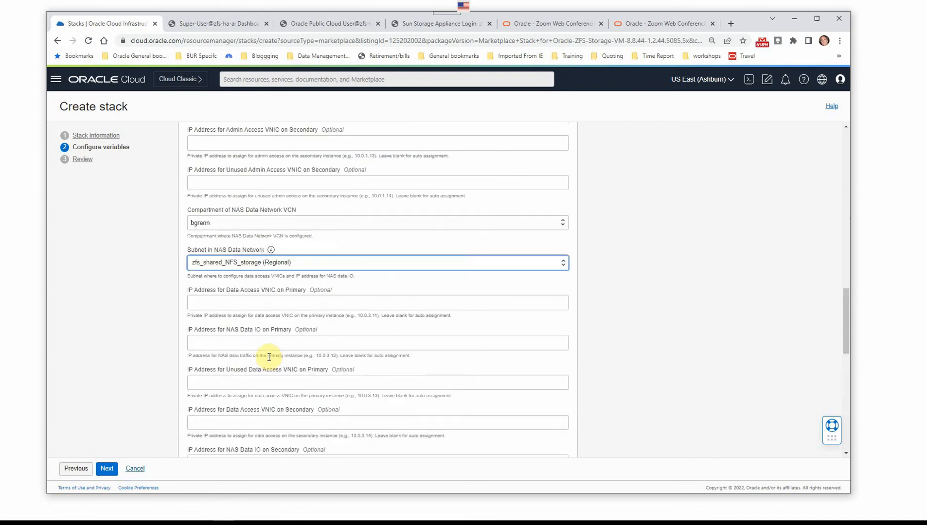
Recheck the storage placement values, and upload ssh-key-2021-08-23.key.pub as the SSH public key for the admin user (opc)
scroll(269, 357, up, 10)
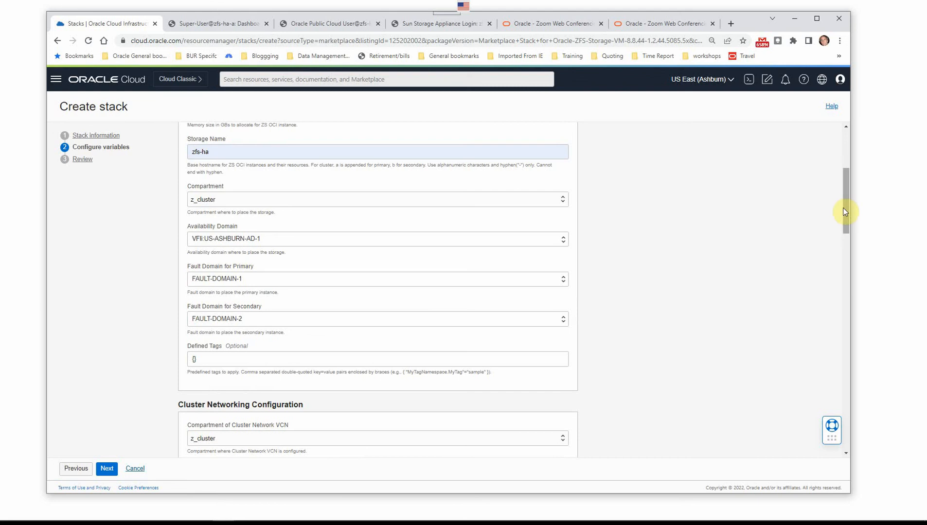
drag(844, 208, 847, 159)
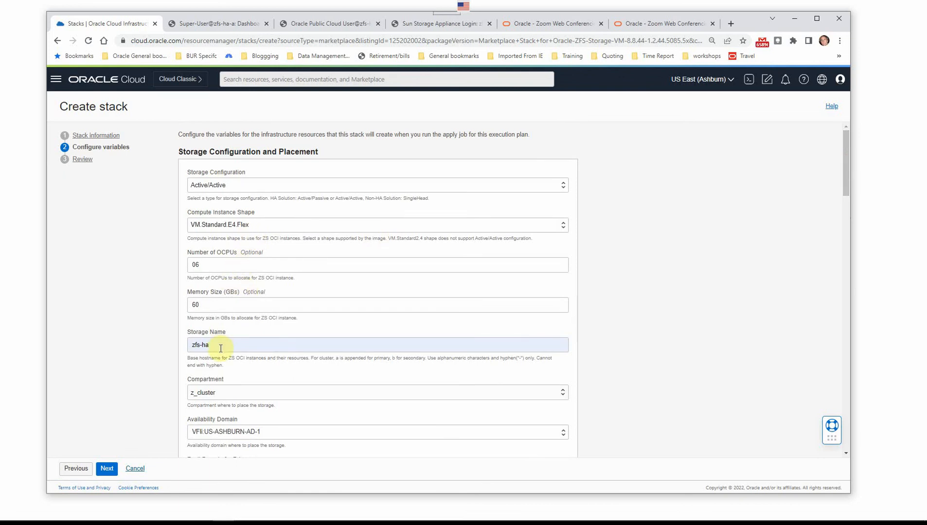
drag(847, 194, 830, 428)
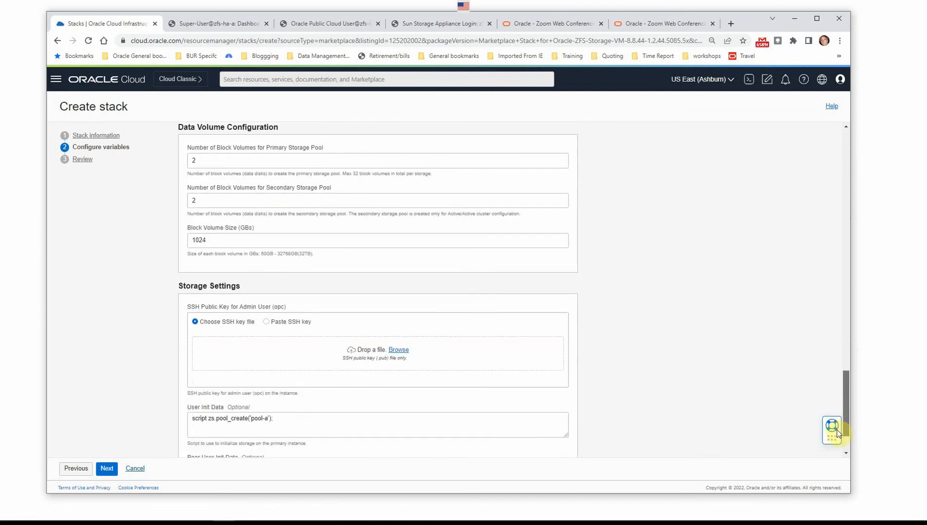
click(398, 352)
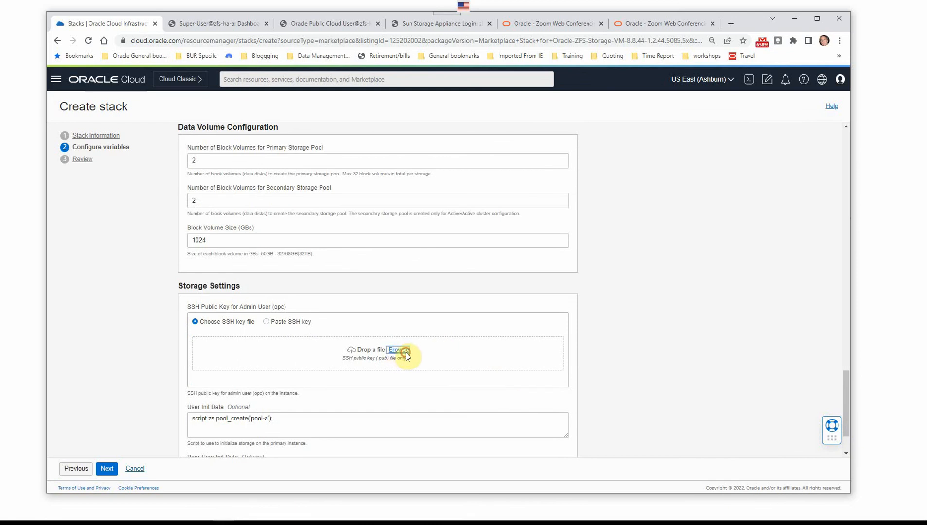
click(245, 82)
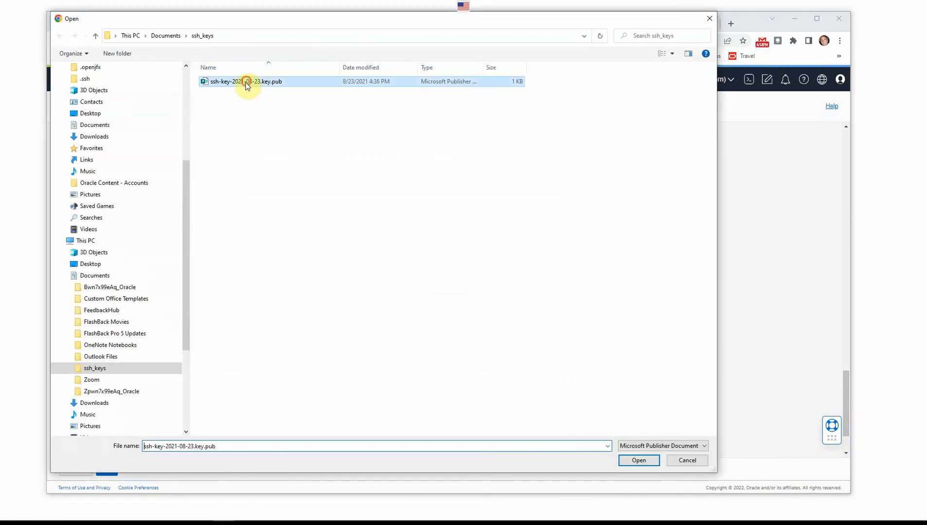
click(652, 464)
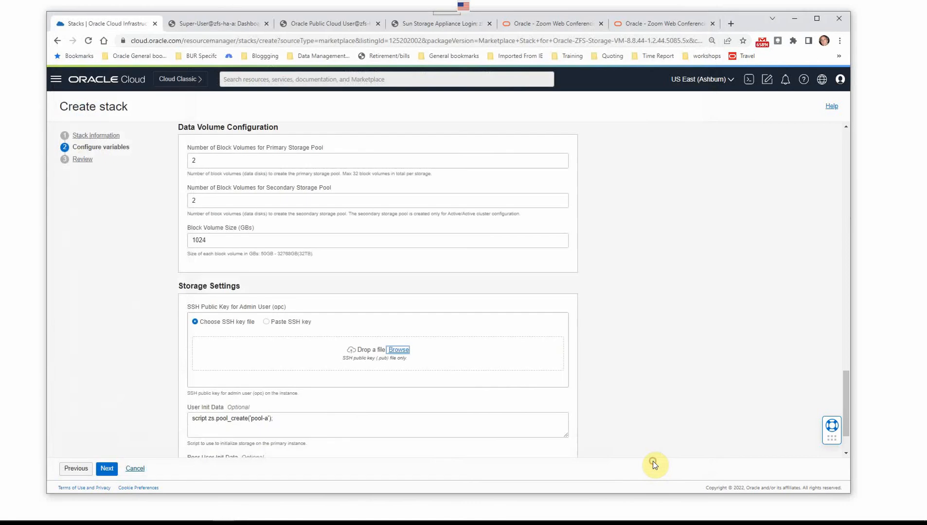
scroll(457, 306, down, 1)
scroll(456, 307, down, 1)
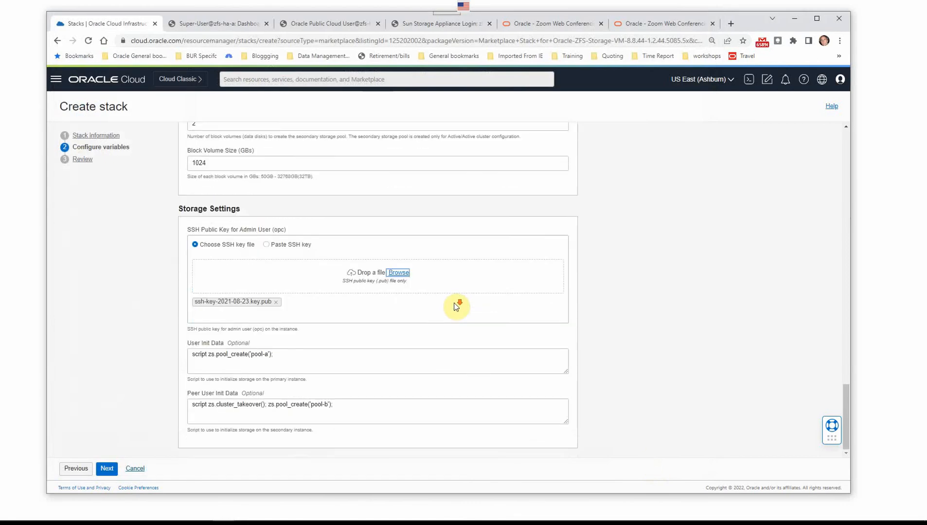
Proceed to the stack's review page and check the storage, cluster network and networking variables
click(109, 469)
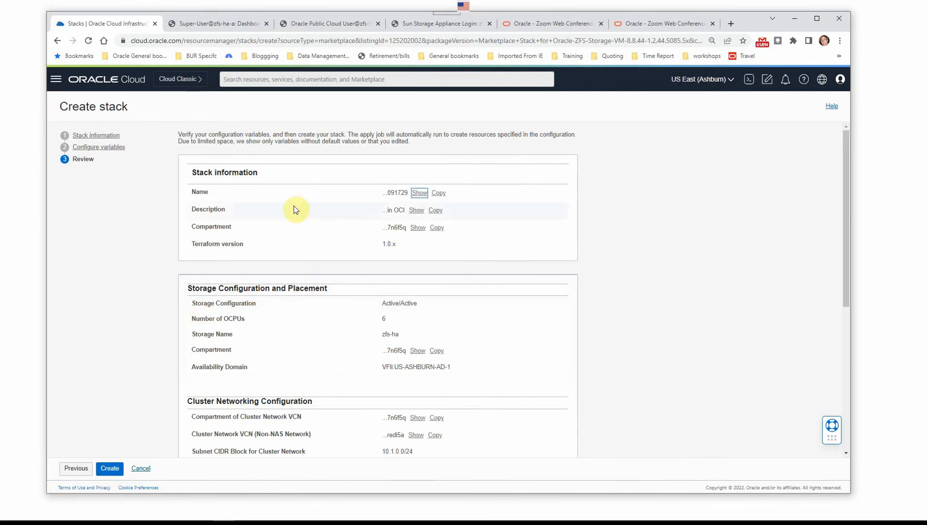
scroll(297, 214, down, 3)
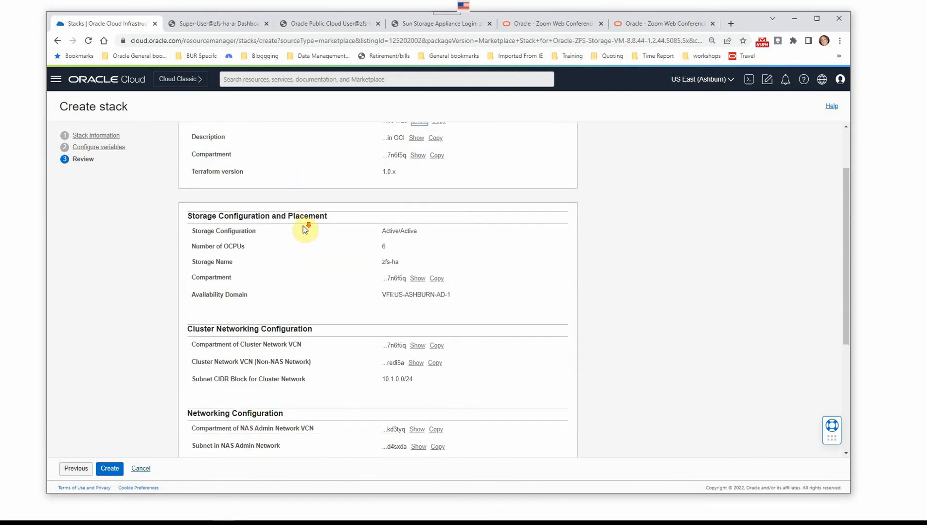
scroll(305, 229, down, 3)
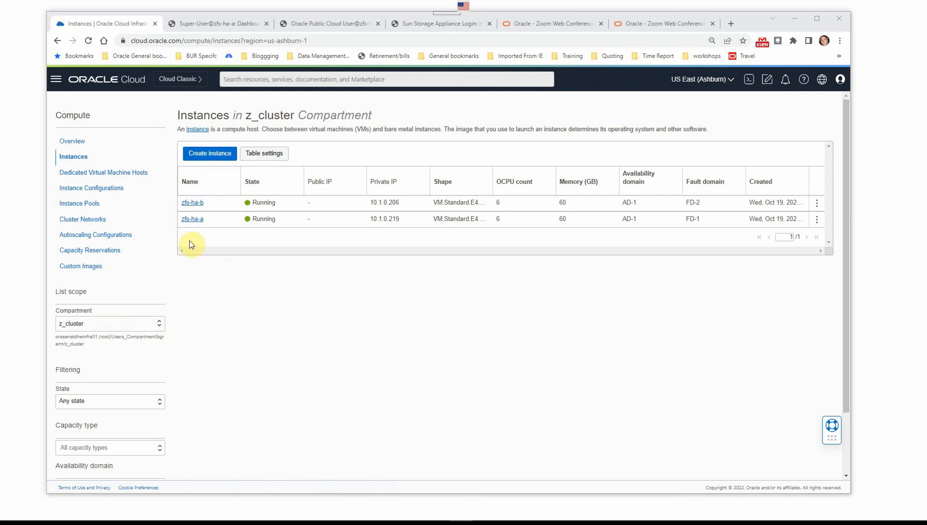
Open the zfs-ha-a instance in the z_cluster compartment and view its attached block volumes
click(203, 221)
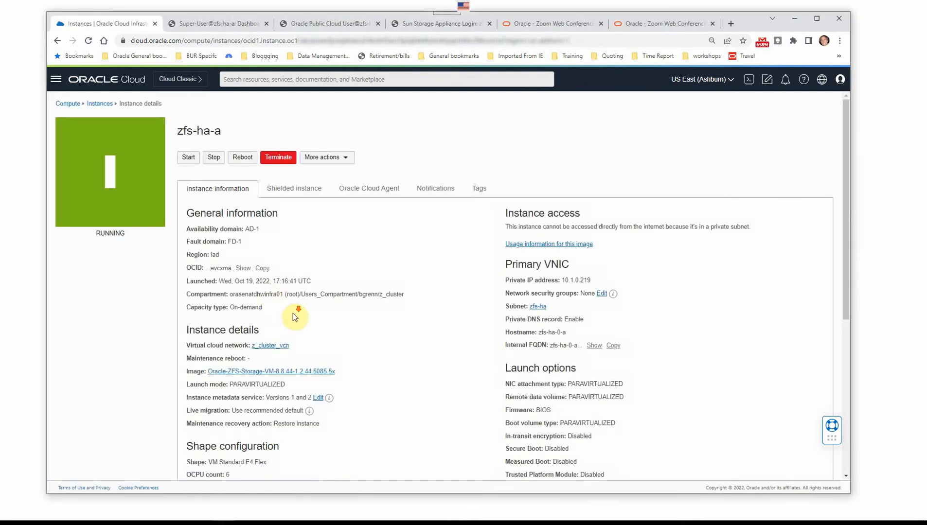
scroll(292, 312, down, 4)
scroll(294, 316, down, 2)
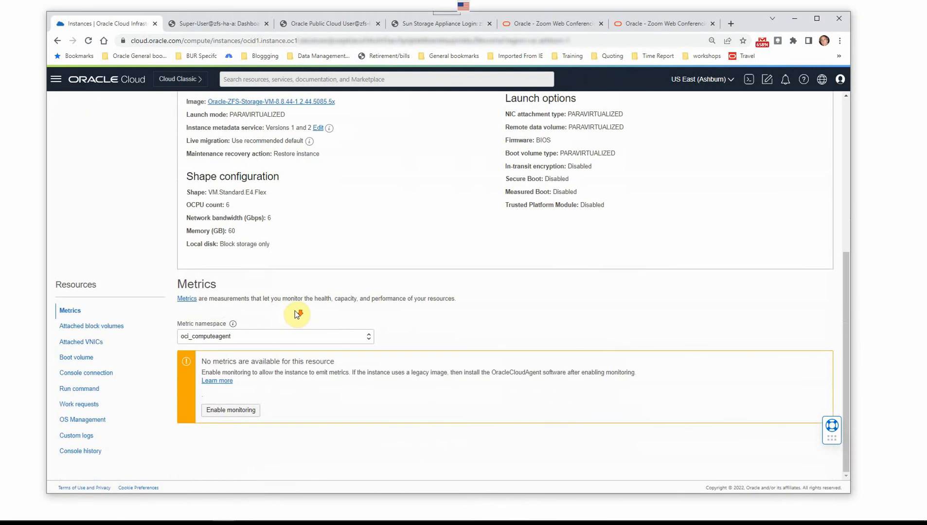
click(112, 328)
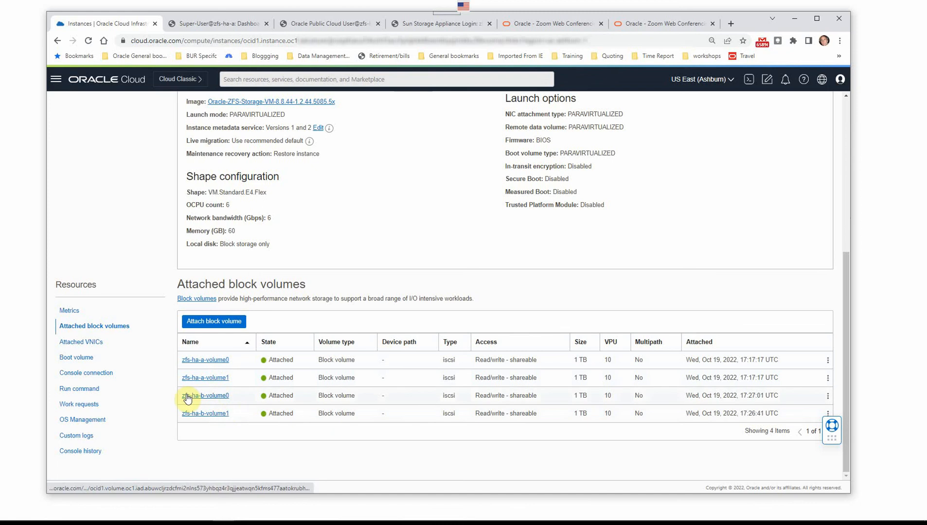
View the instance's attached VNICs, and follow the primary VNIC's zfs-ha subnet to its parent network, z_cluster_vcn
click(81, 343)
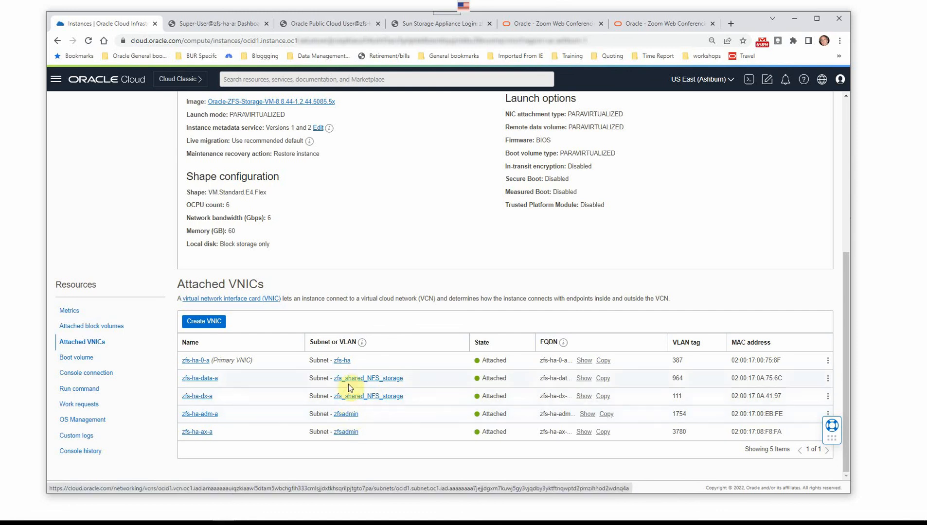
click(342, 360)
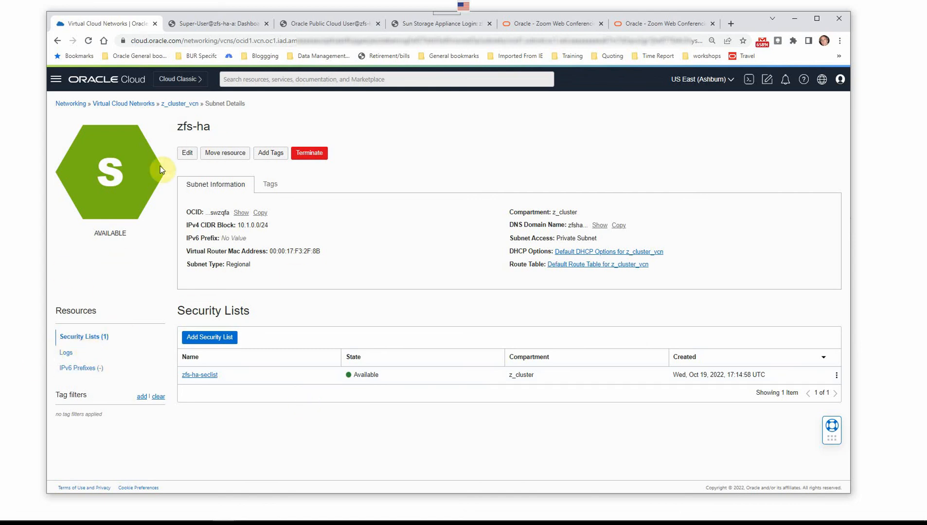
click(185, 104)
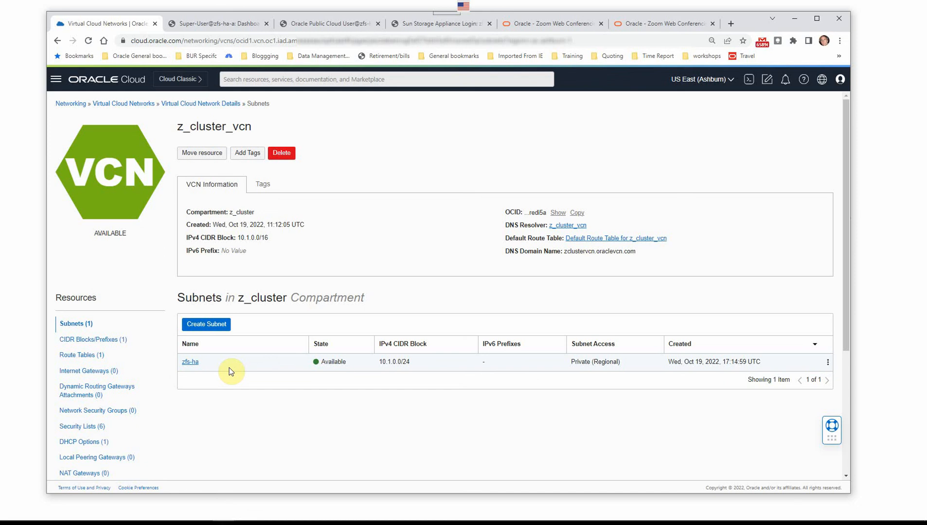
Go to the block storage volume groups and view the block volumes in zfs-ha-a-volumes
click(57, 80)
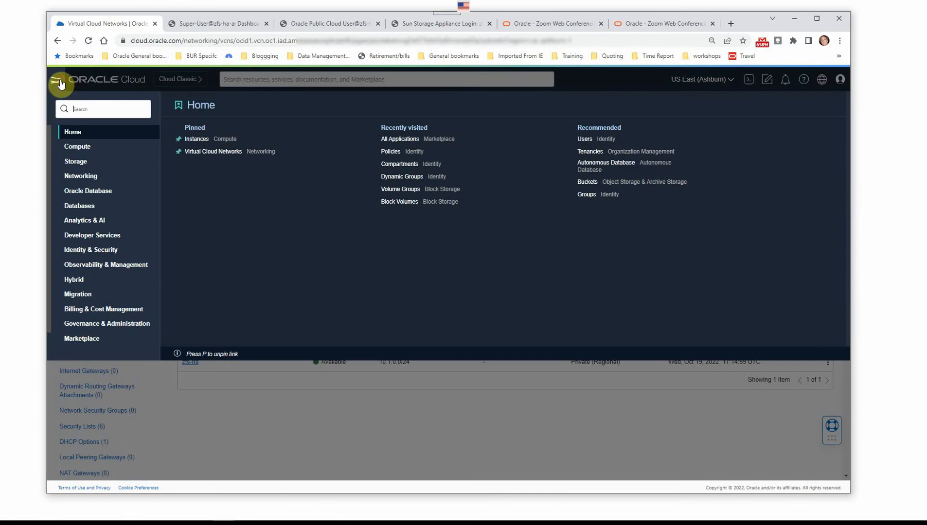
click(118, 160)
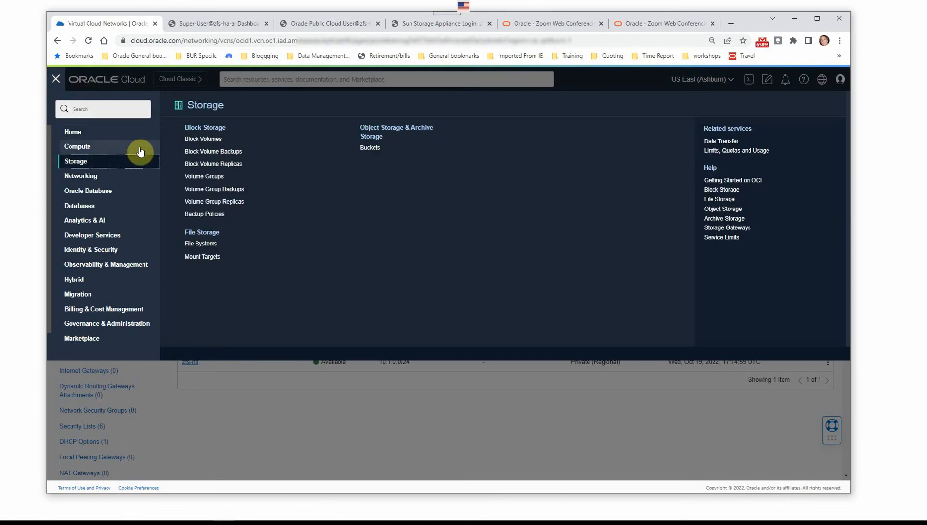
click(208, 176)
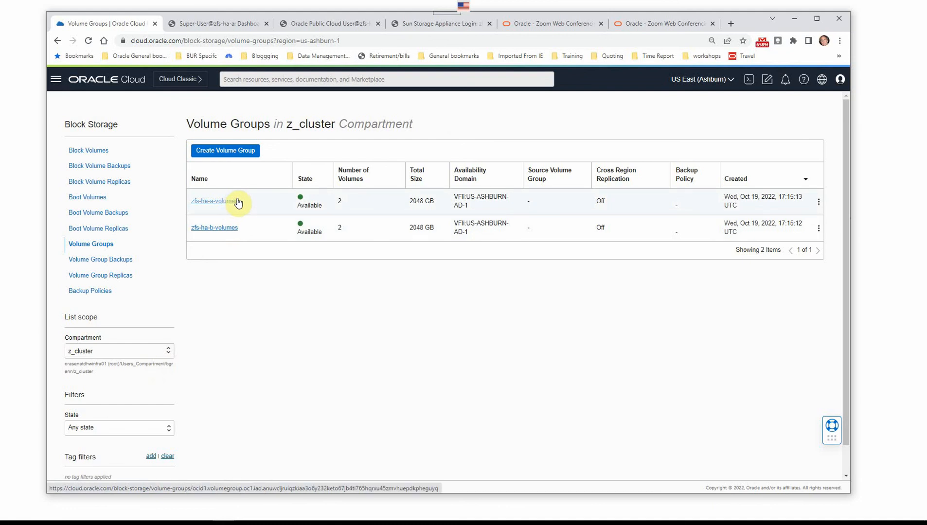
click(232, 201)
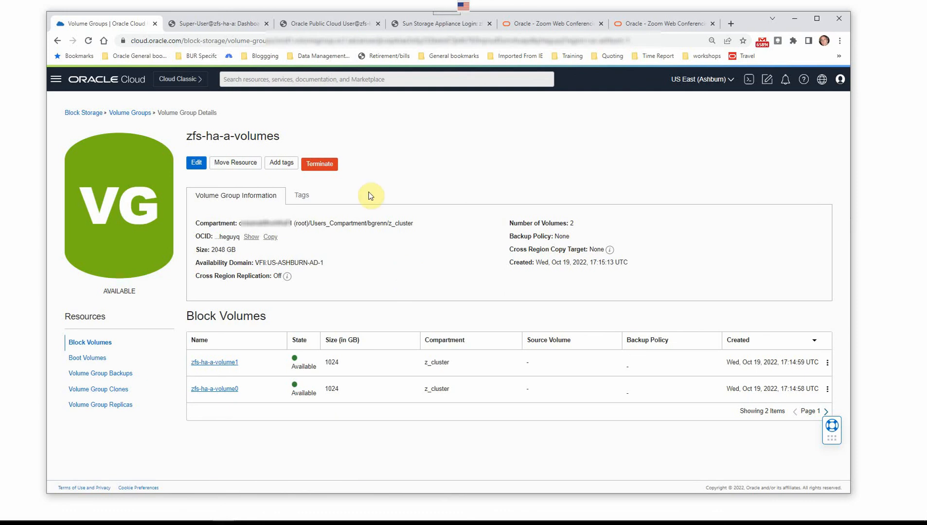
Return to the zfs-ha-a compute instance and list its attached VNICs
click(56, 79)
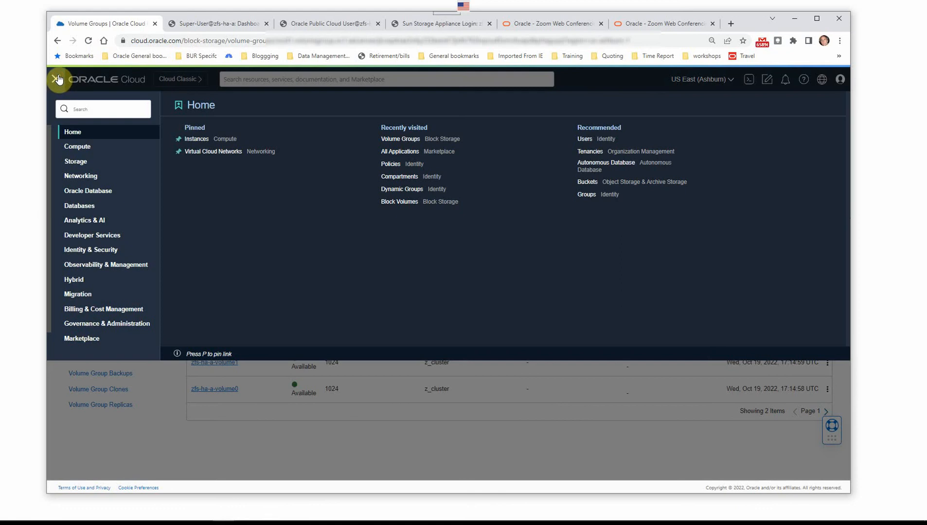
click(195, 139)
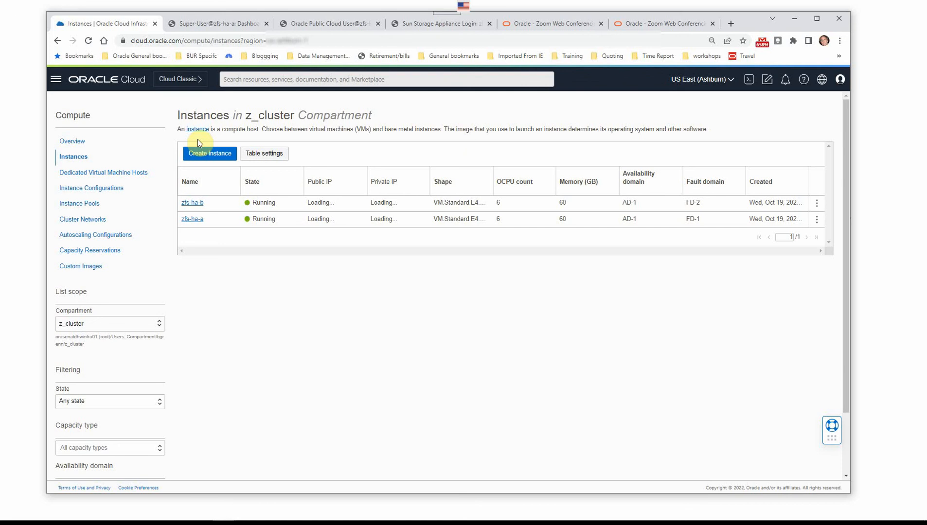
click(195, 219)
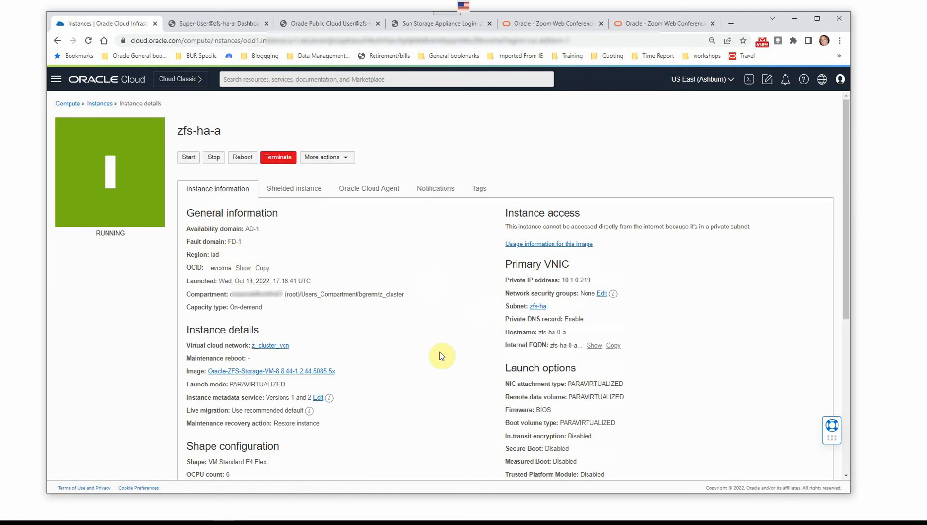
scroll(422, 346, down, 3)
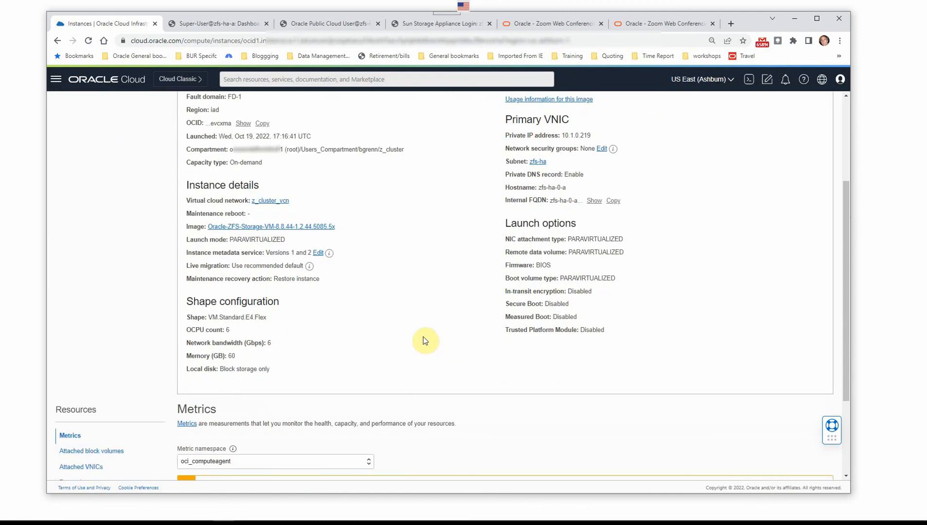
scroll(423, 341, down, 3)
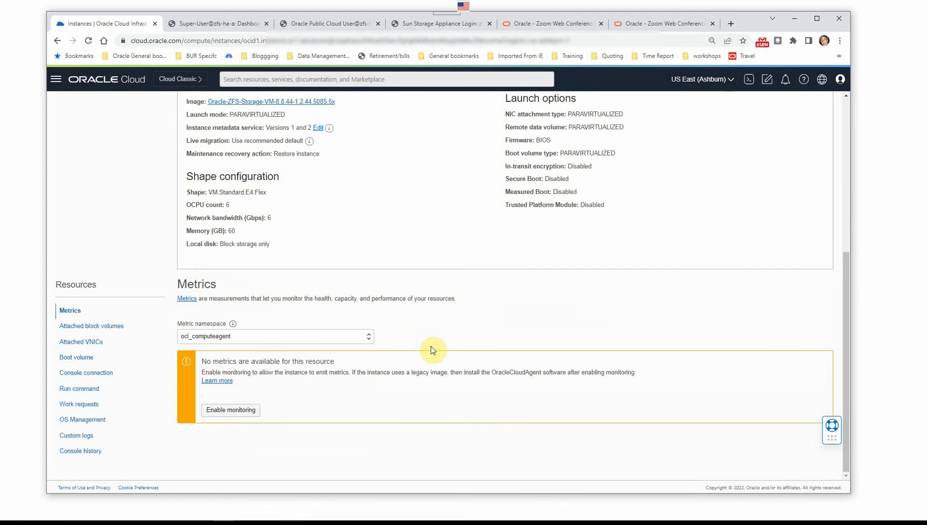
click(89, 343)
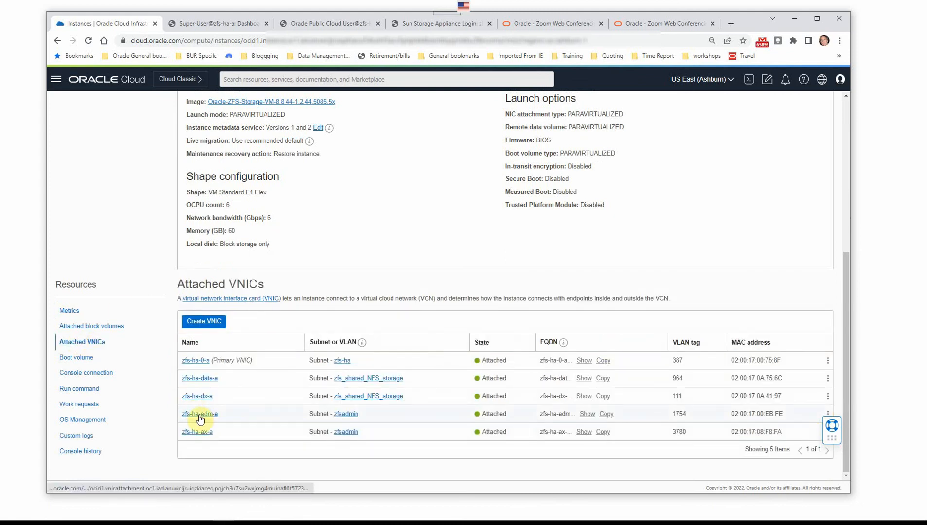
View the details of the zfs-ha-adm-a VNIC and inspect its primary IP's public IP type without saving any change
click(827, 414)
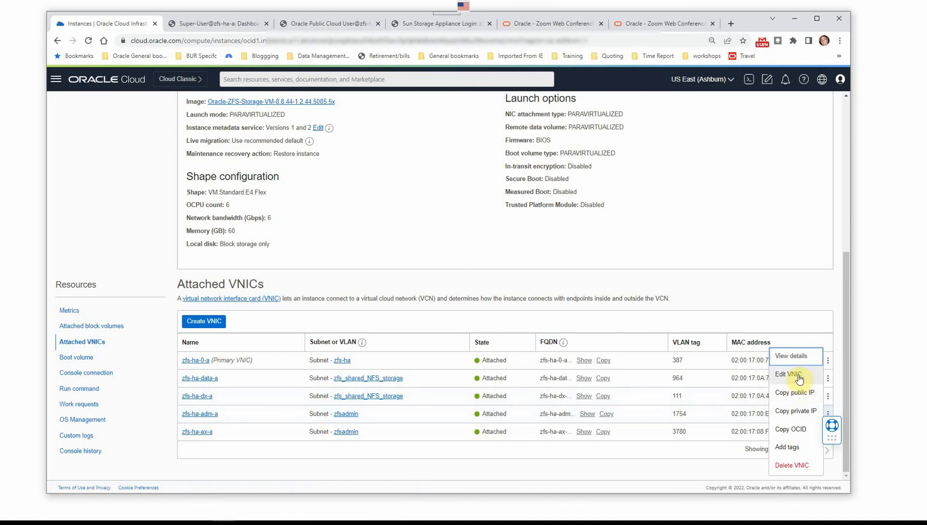
click(796, 357)
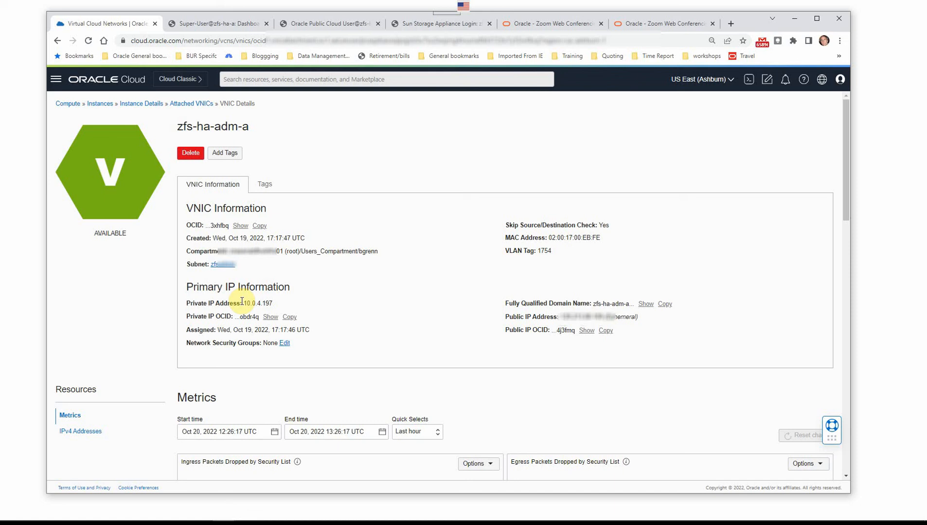
click(88, 433)
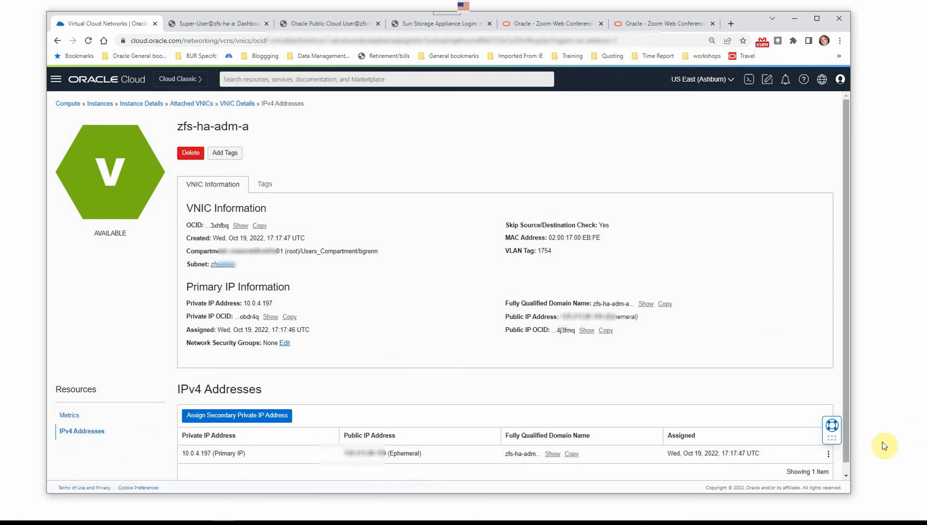
click(828, 454)
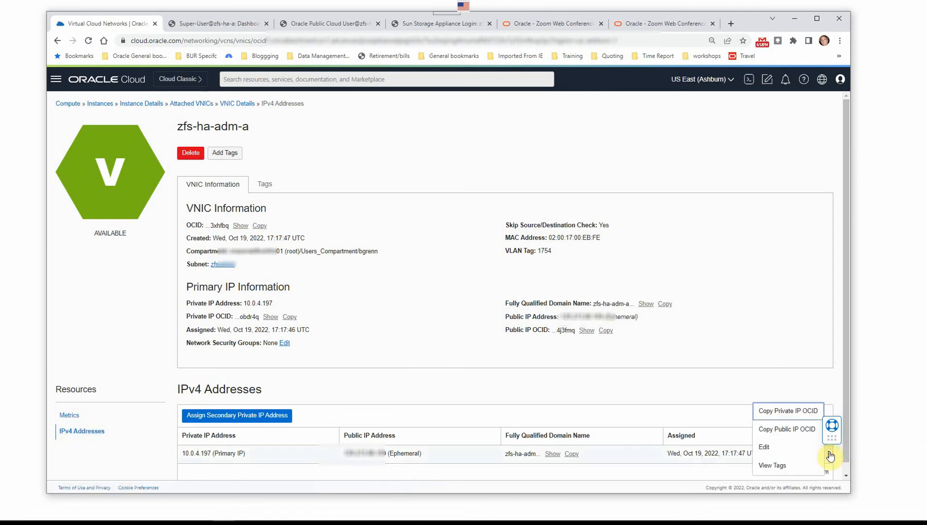
click(766, 448)
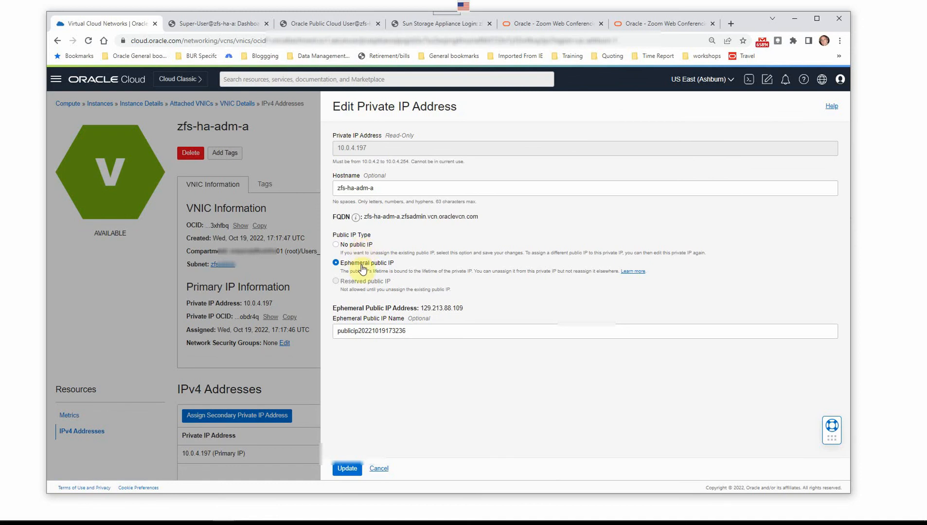
click(380, 468)
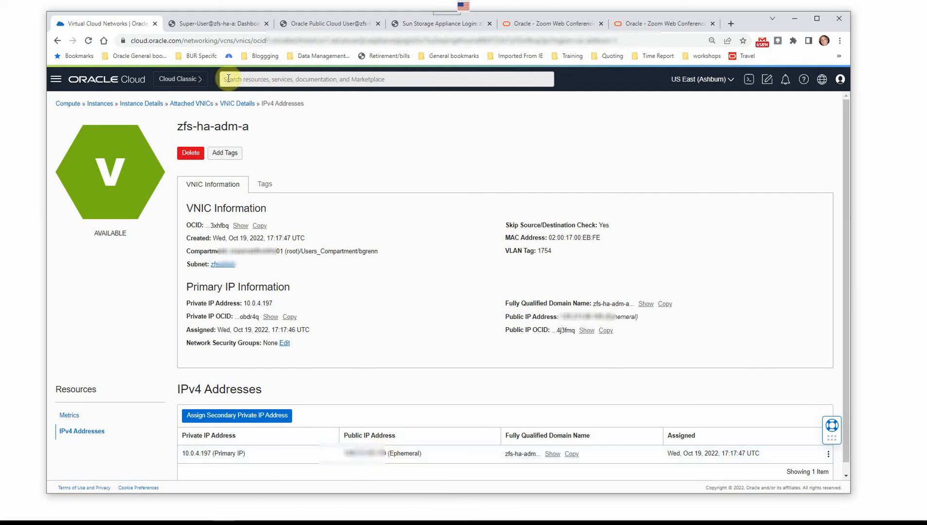
Switch to the zfs-ha-a node's ZFS Storage console and examine its cluster, network and storage pool configuration
click(234, 25)
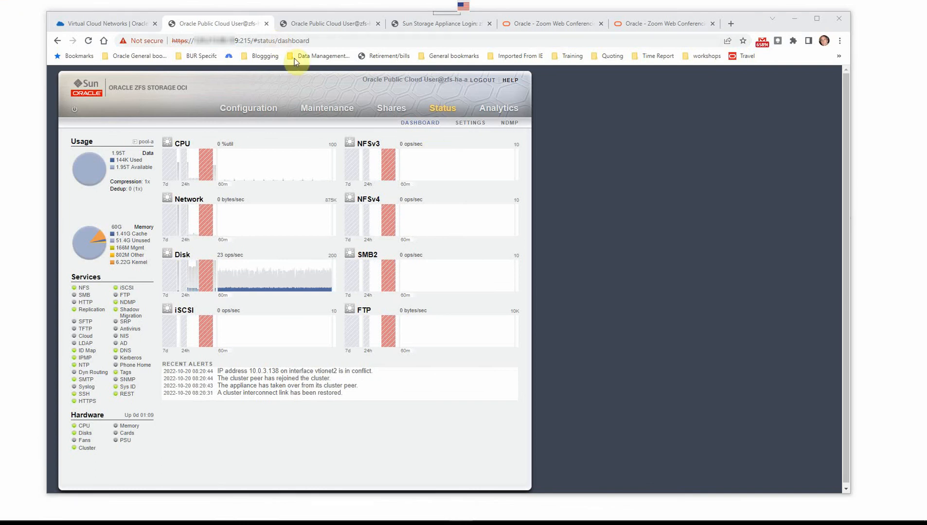
click(253, 108)
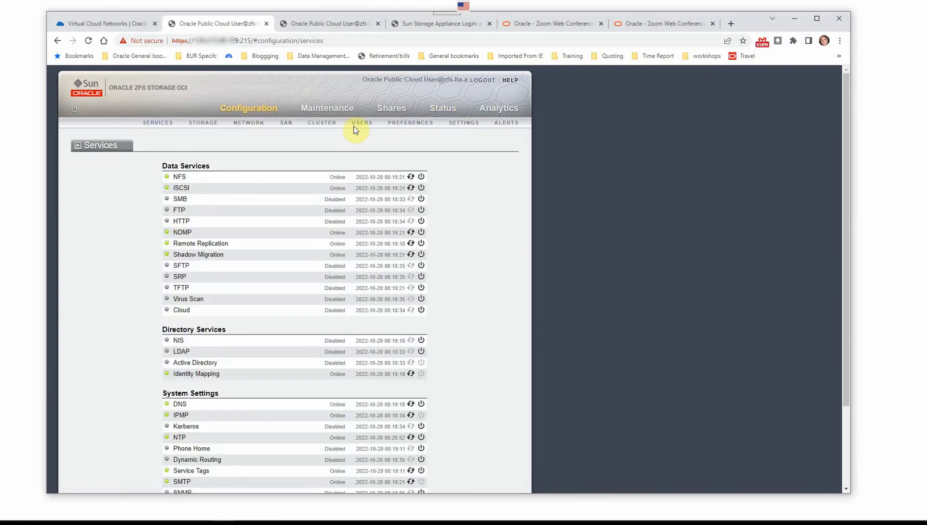
click(327, 125)
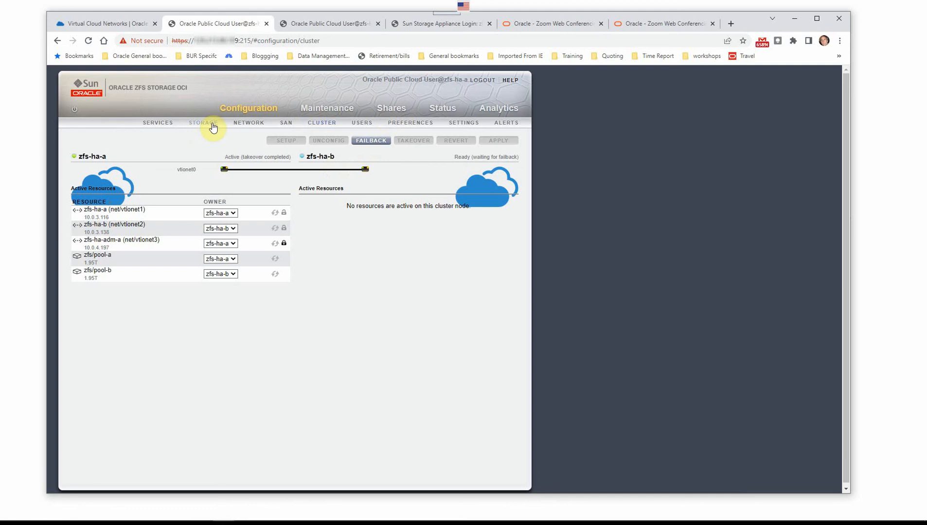
click(250, 124)
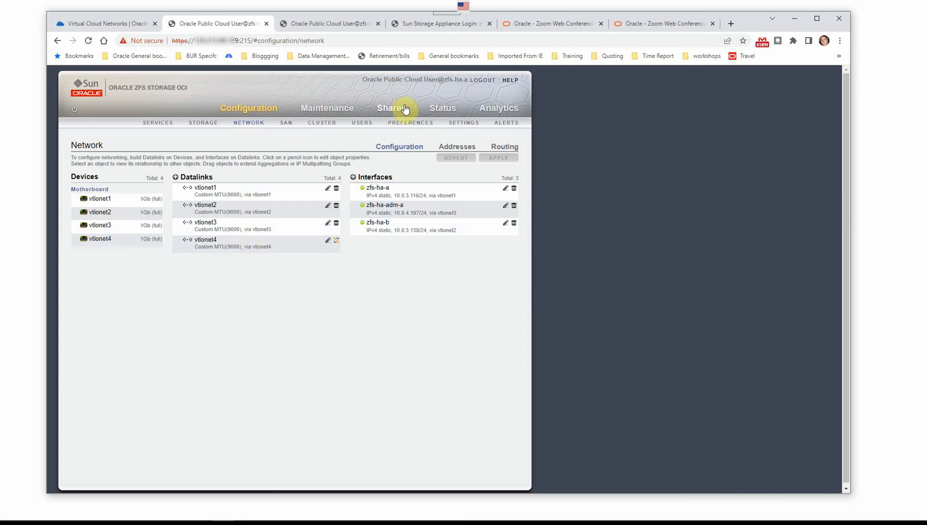
click(197, 124)
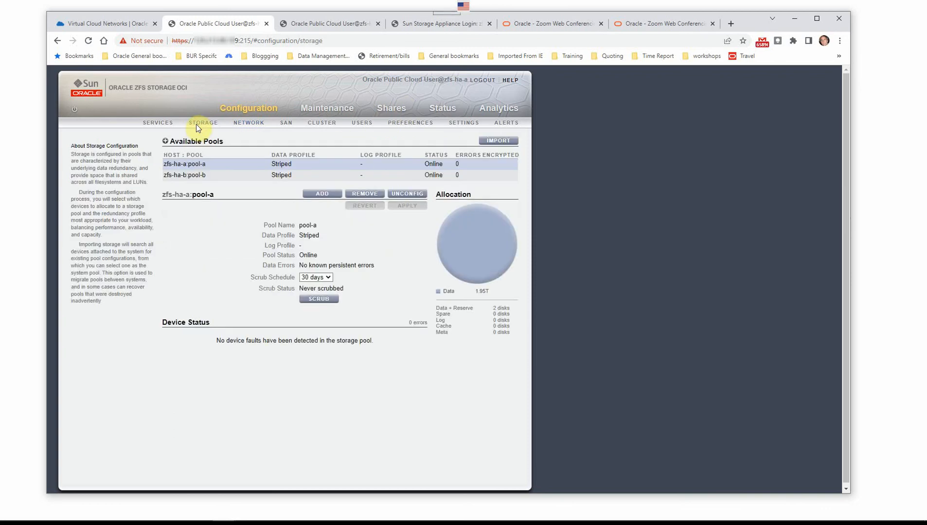